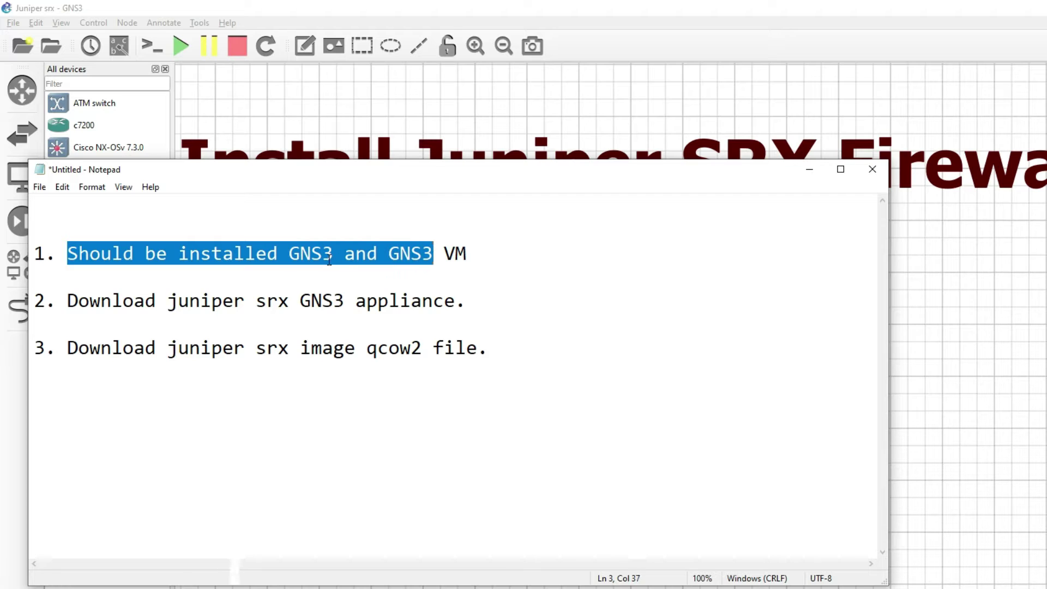
# - Highlight the GNS3 and GNS3 VM prerequisite on line 1 of the Notepad checklist
pyautogui.click(390, 258)
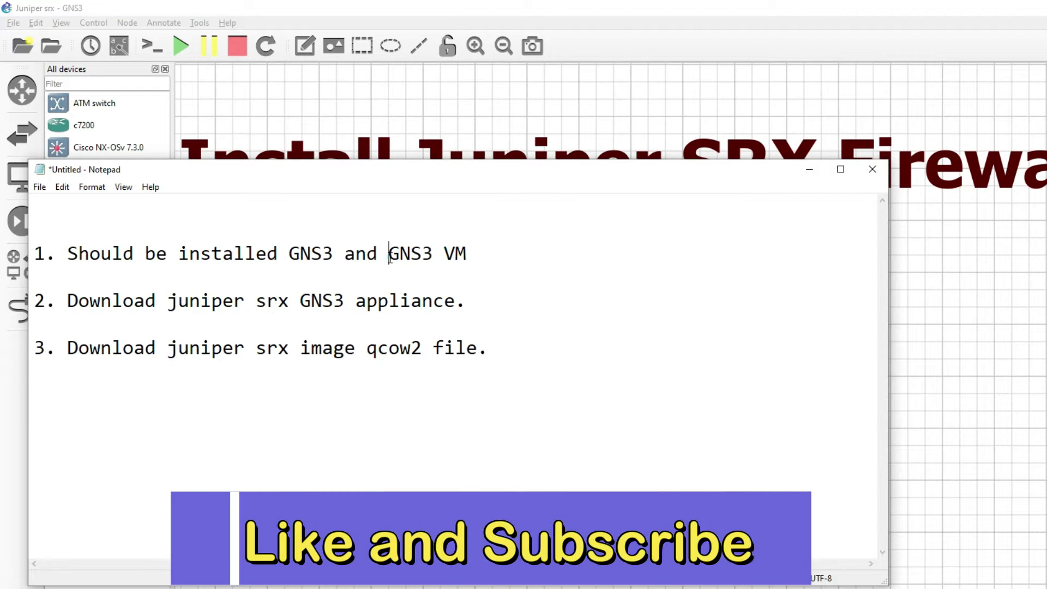
pyautogui.moveTo(497, 253); pyautogui.dragTo(299, 253)
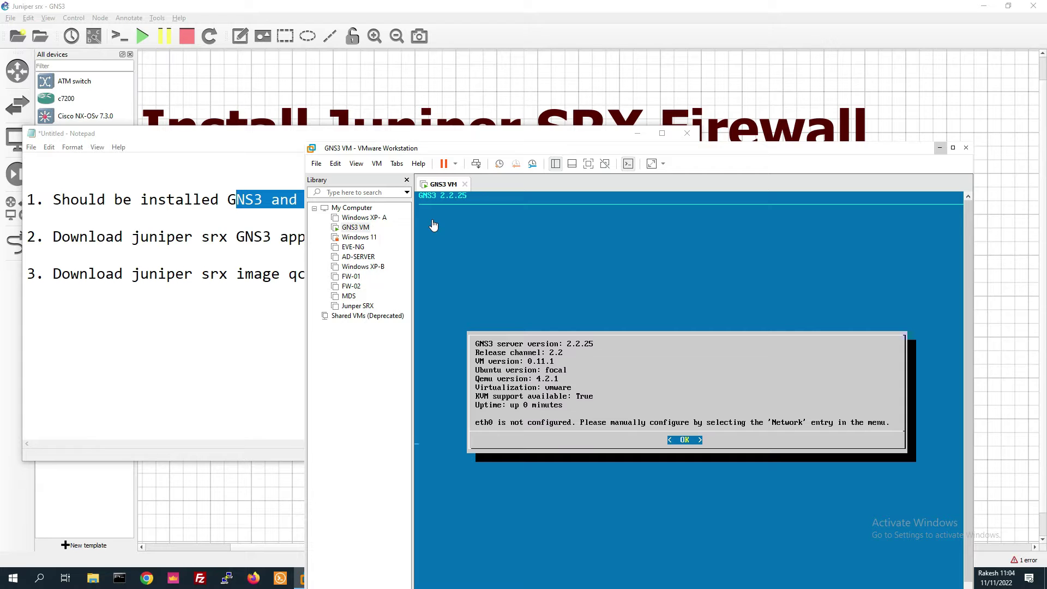
# - Bring the prerequisites note forward and highlight the Juniper SRX appliance and qcow2 image steps
pyautogui.click(242, 283)
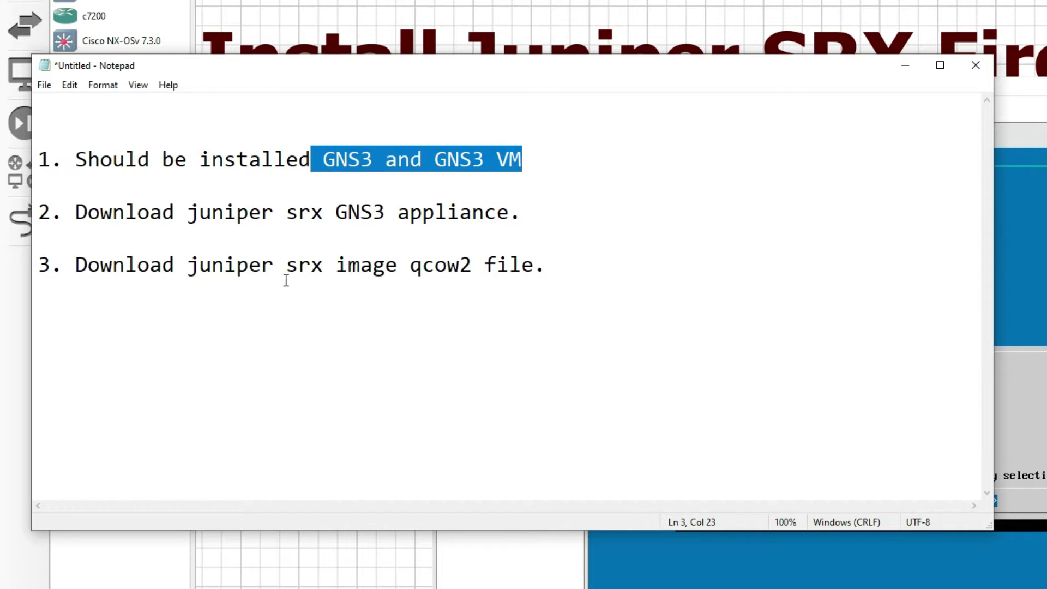
pyautogui.moveTo(307, 219); pyautogui.dragTo(497, 217)
pyautogui.moveTo(178, 217); pyautogui.dragTo(486, 219)
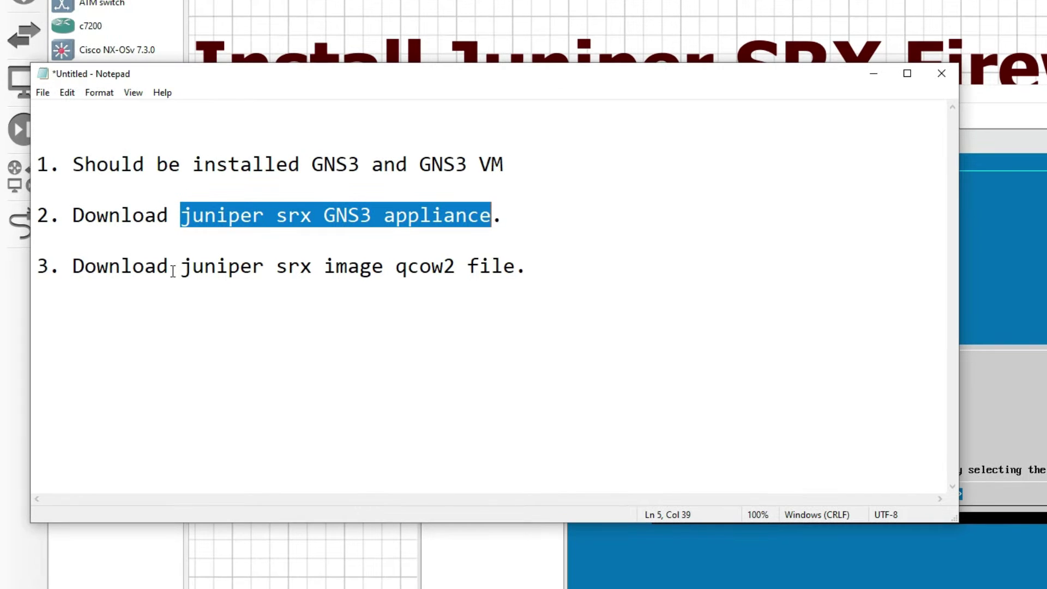
pyautogui.moveTo(173, 271); pyautogui.dragTo(523, 273)
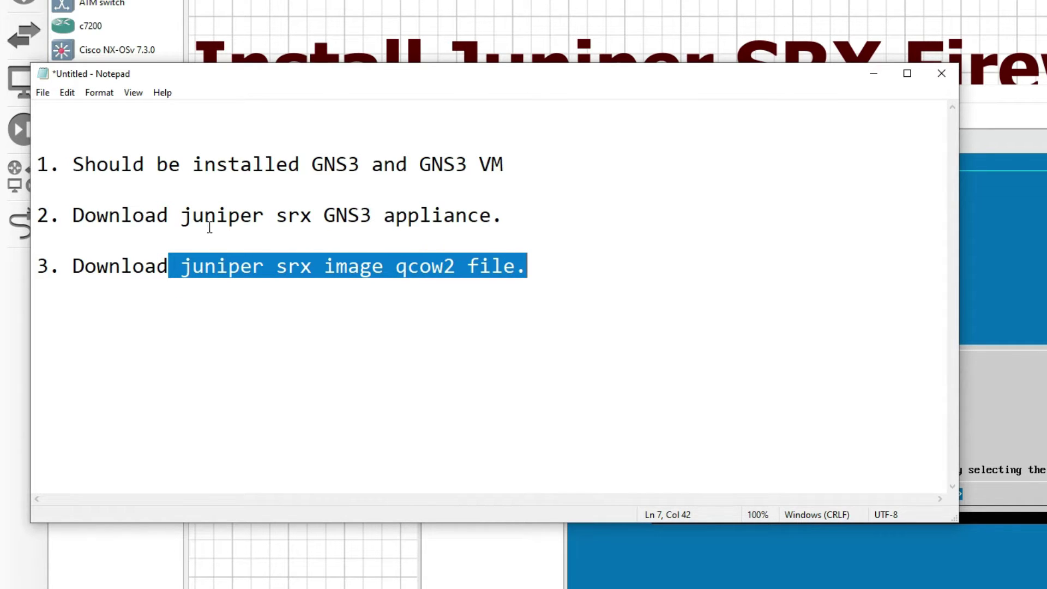
pyautogui.moveTo(180, 219); pyautogui.dragTo(375, 218)
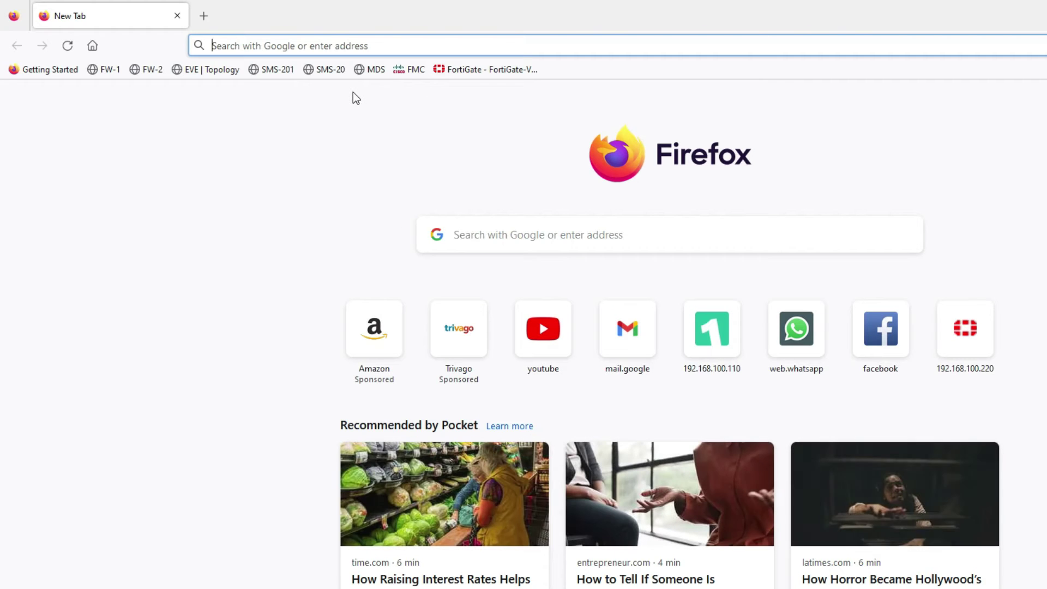
# - Search for the Juniper SRX GNS3 appliance and download juniper-vsrx.gns3a from the gns3.com Juniper vSRX page
pyautogui.write('down')
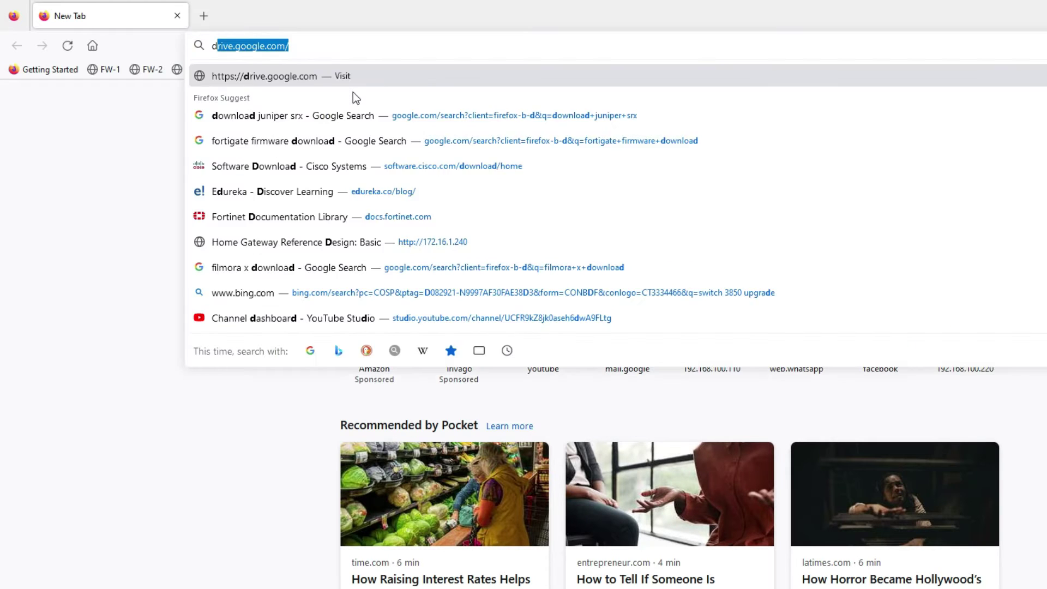
pyautogui.click(229, 126)
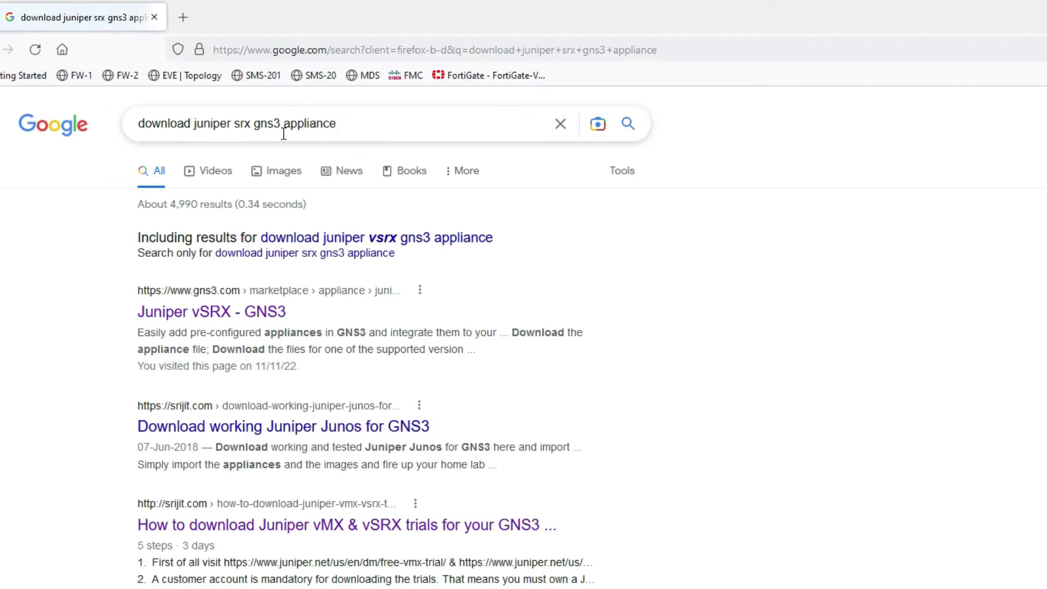
pyautogui.click(140, 125)
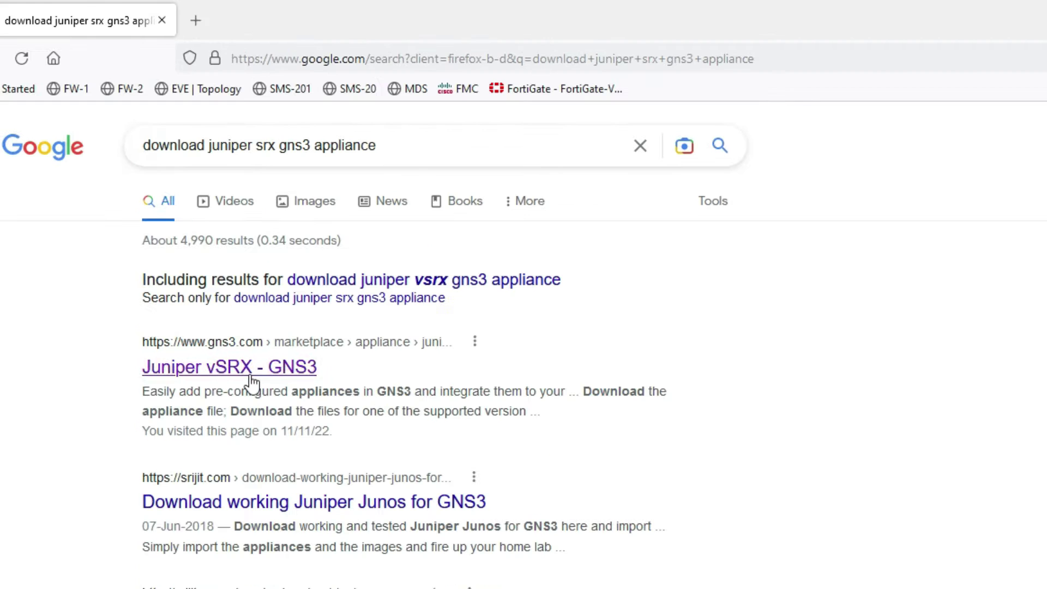
pyautogui.click(226, 308)
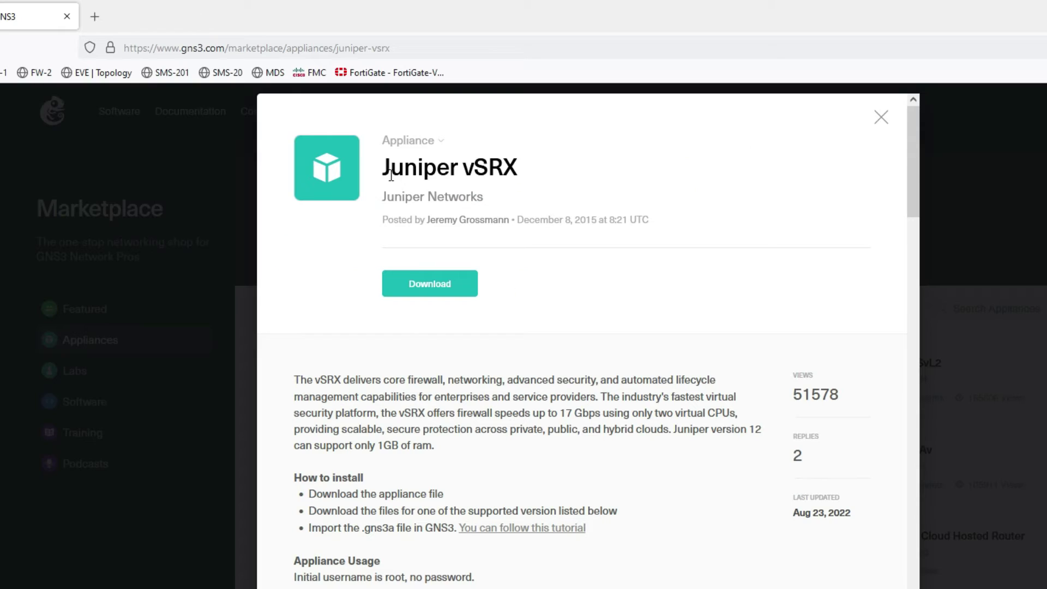
pyautogui.moveTo(381, 169); pyautogui.dragTo(543, 174)
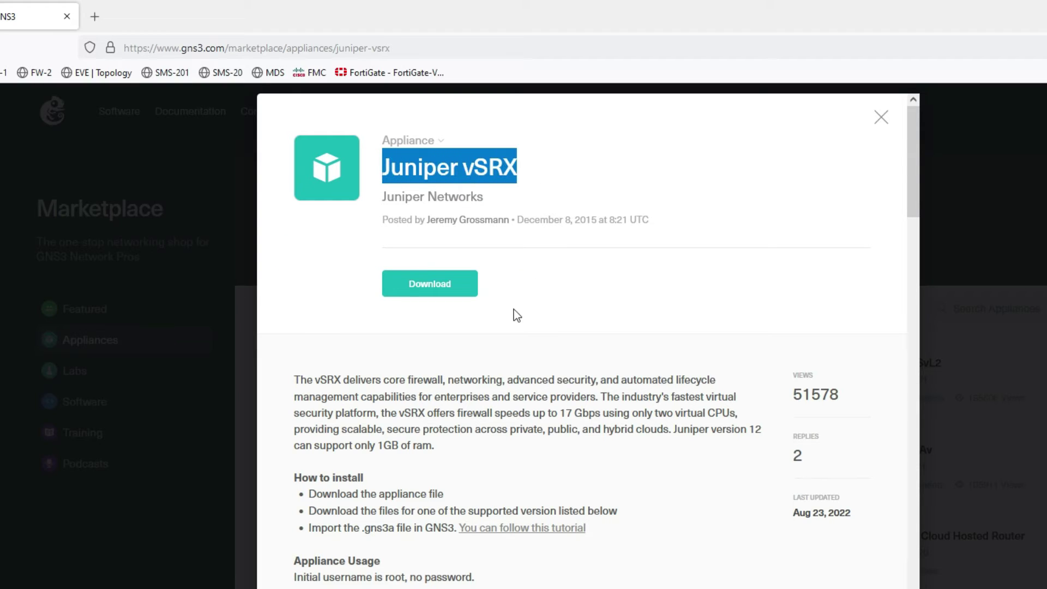
pyautogui.click(448, 294)
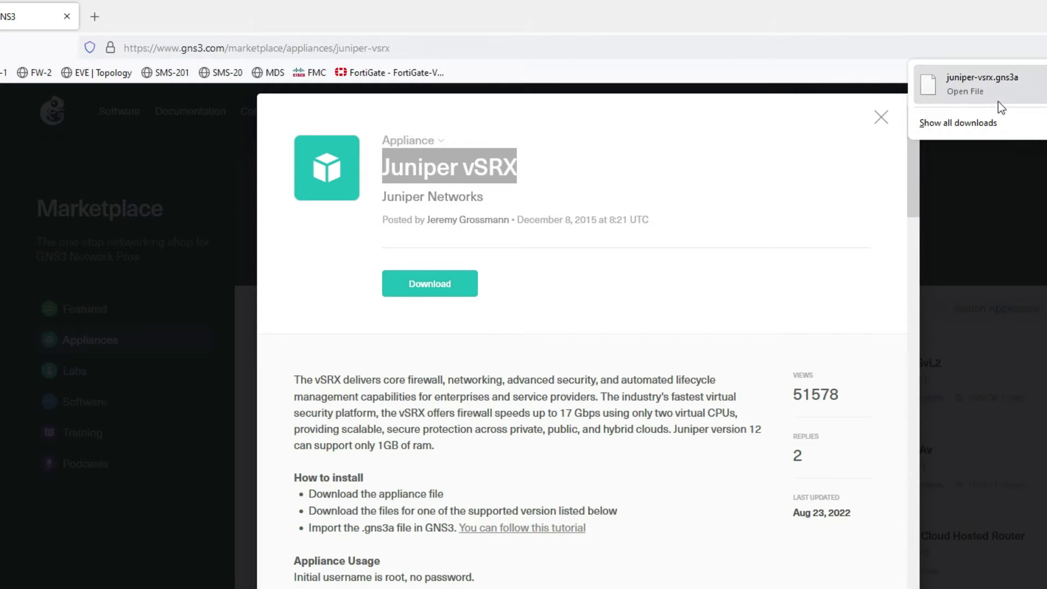
pyautogui.click(972, 94)
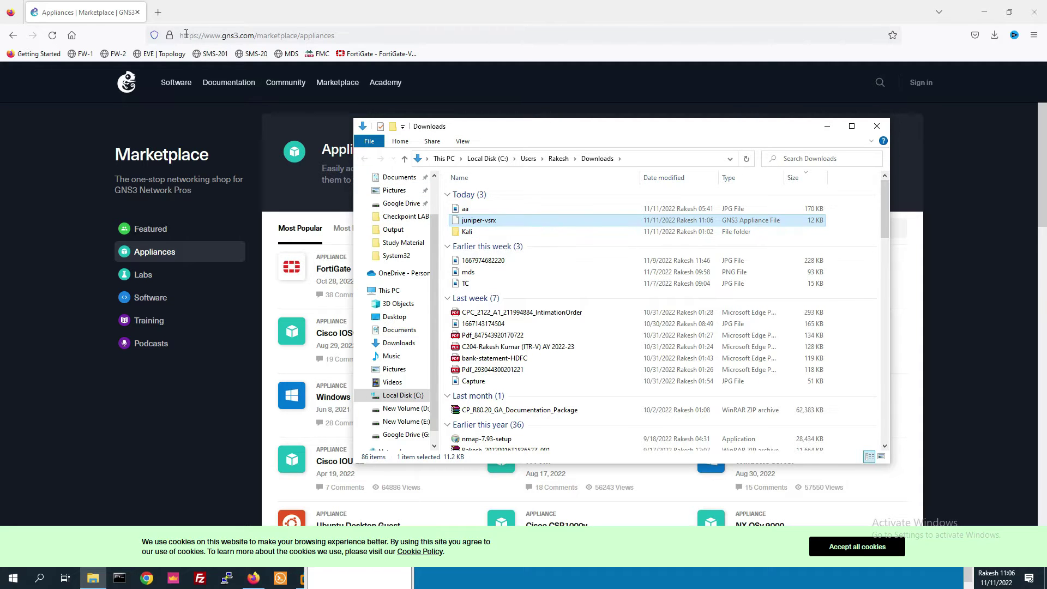
# - Search 'download juniper srx' and open the Juniper Support Downloads page on support.juniper.net
pyautogui.click(185, 34)
pyautogui.write('download')
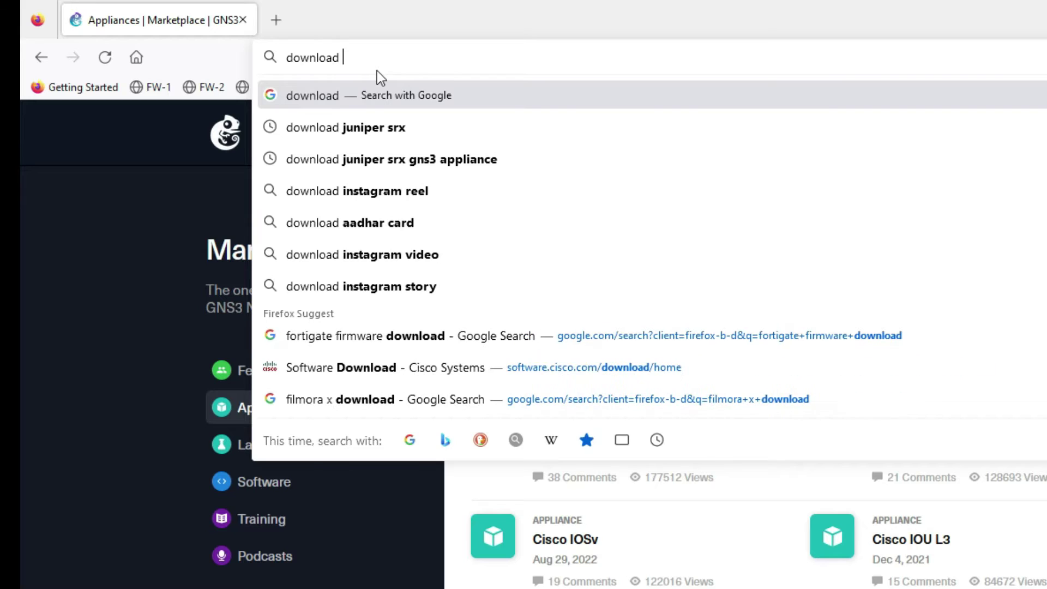
pyautogui.click(399, 136)
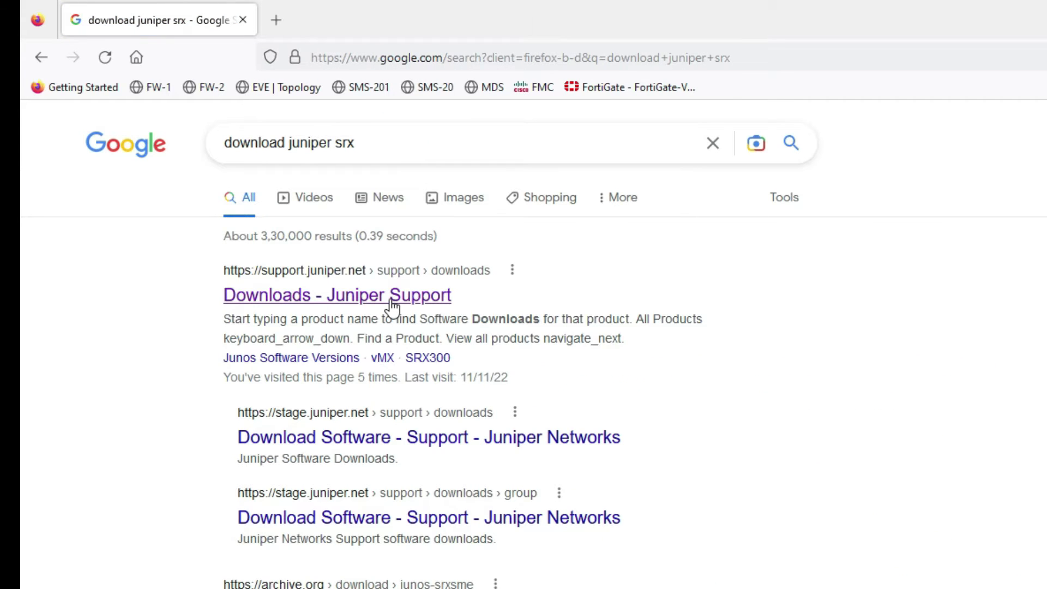
pyautogui.click(391, 302)
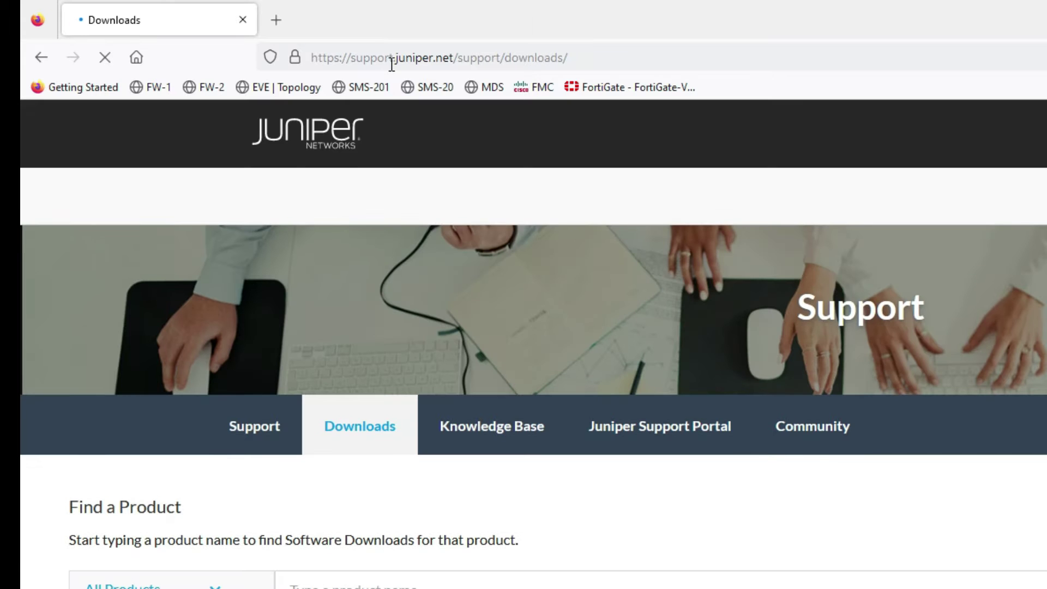
pyautogui.click(371, 59)
pyautogui.doubleClick(371, 59)
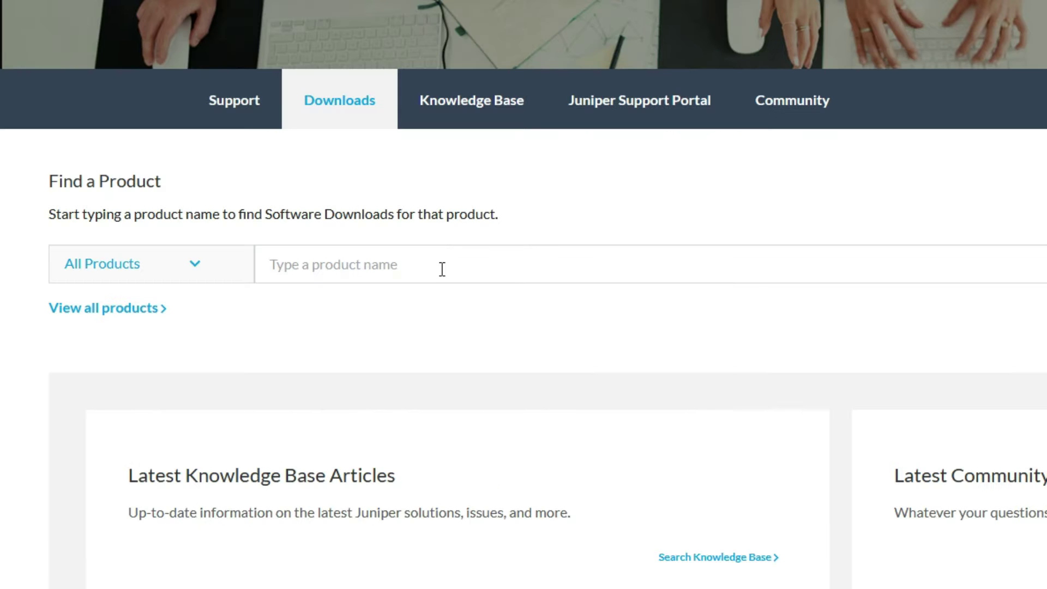
# - Find vSRX, choose version 19.2, and start the 19.2R1 KVM qcow2 download, agreeing to the licence
pyautogui.click(442, 269)
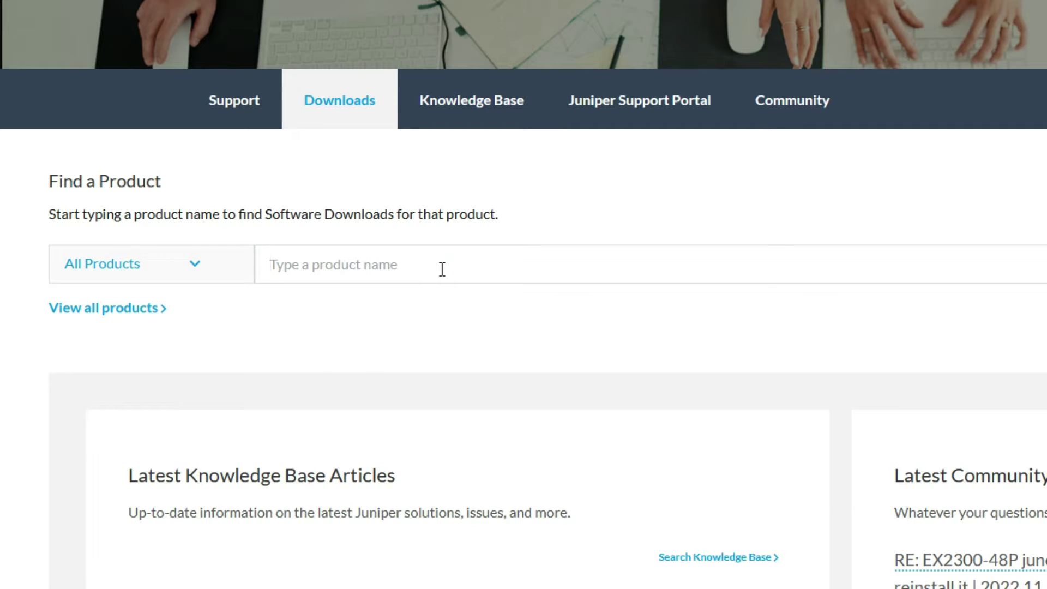
pyautogui.write('vsrx')
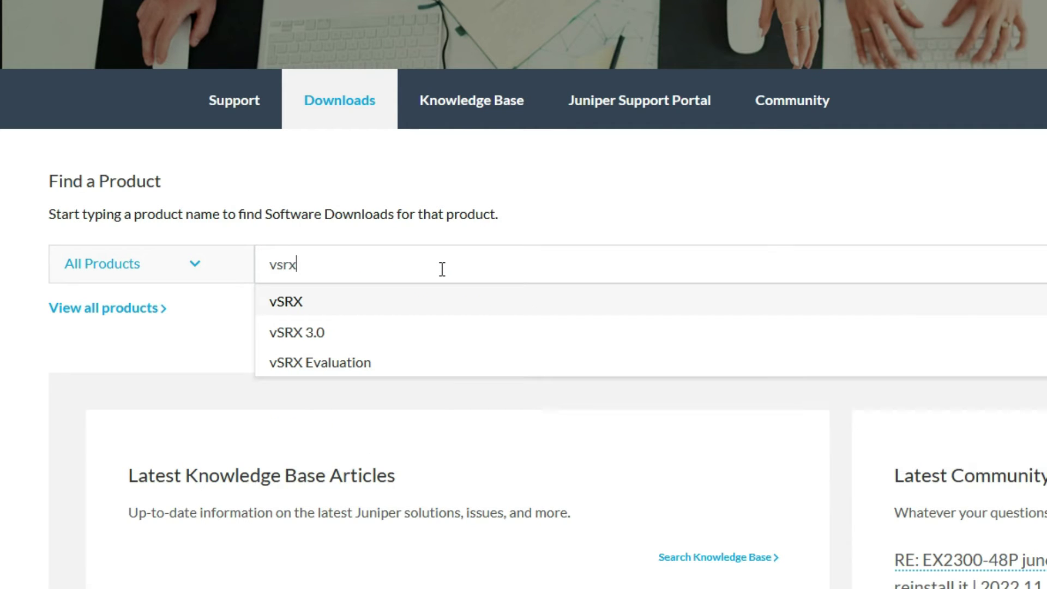
pyautogui.click(380, 302)
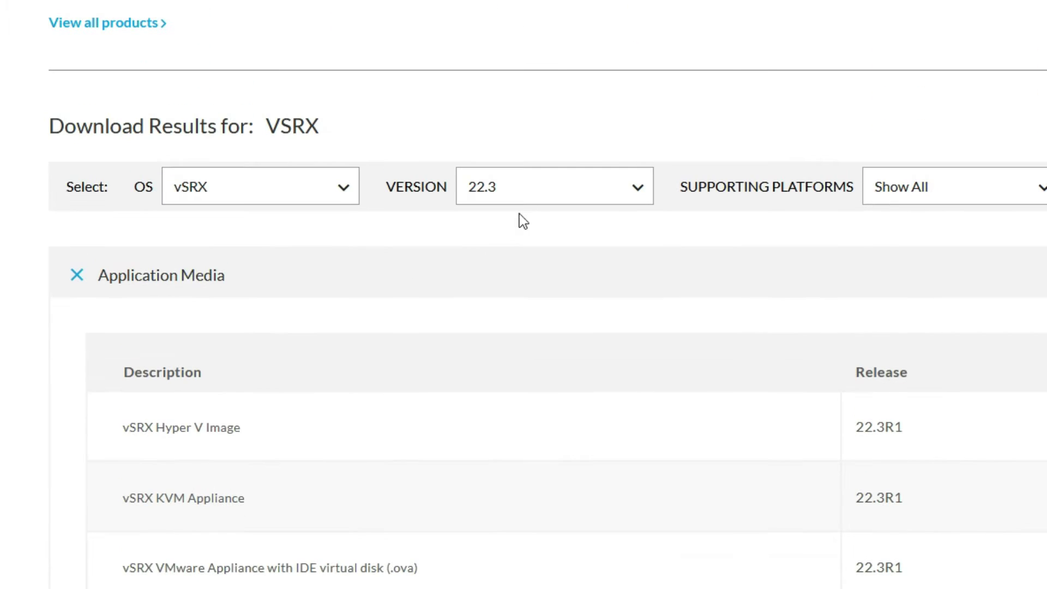
pyautogui.click(532, 201)
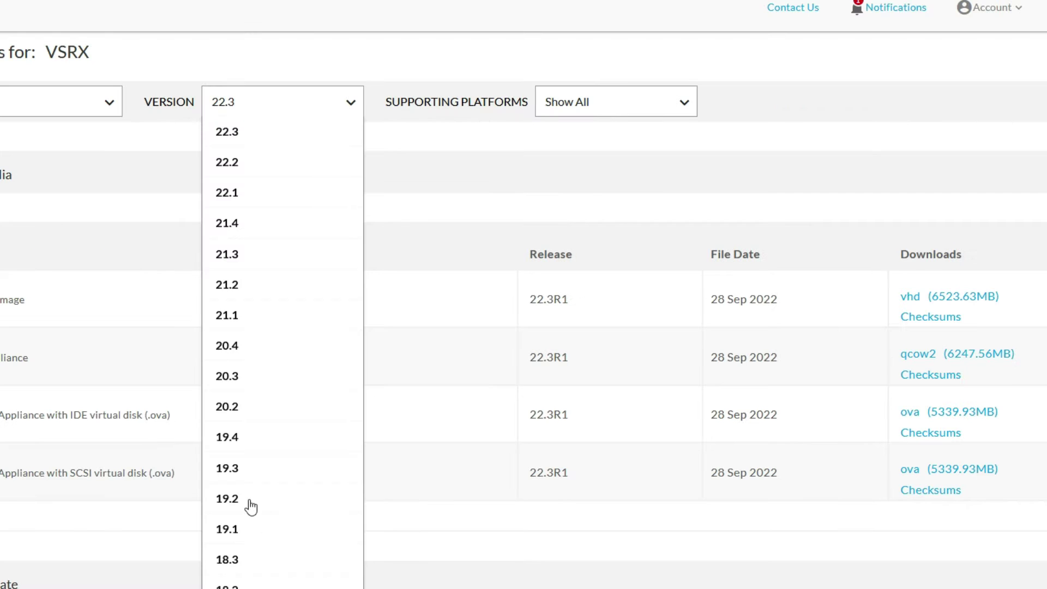
pyautogui.click(251, 500)
pyautogui.scroll(-8, 579, 260)
pyautogui.doubleClick(561, 254)
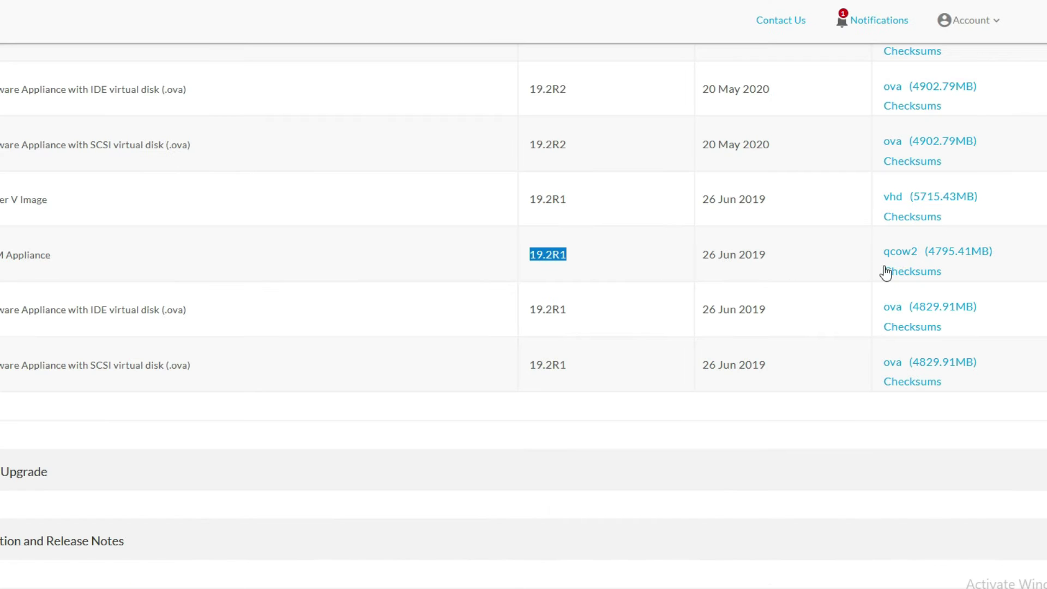
pyautogui.moveTo(877, 254); pyautogui.dragTo(1002, 260)
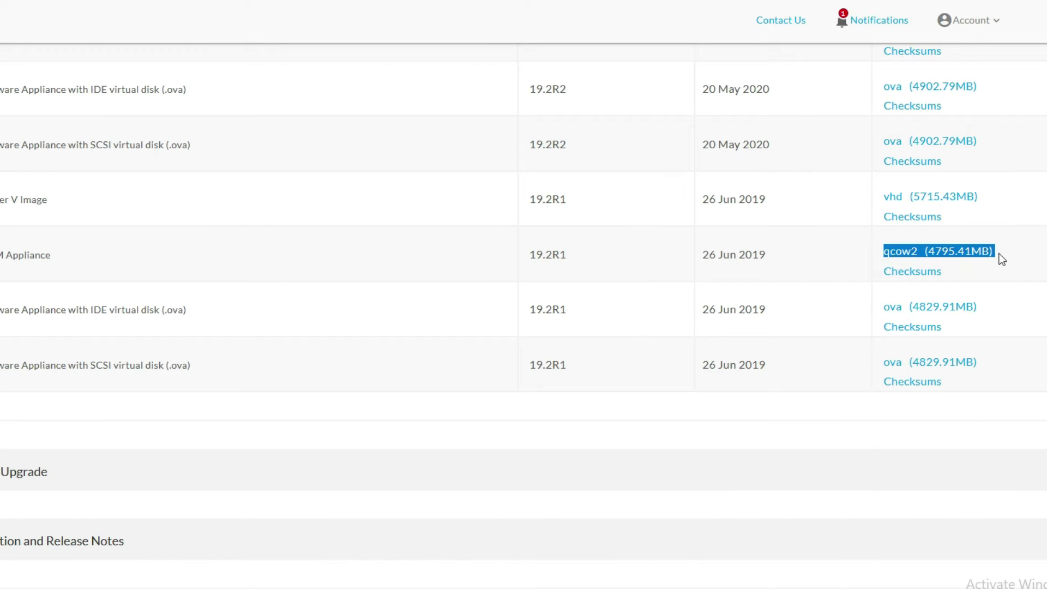
pyautogui.click(909, 260)
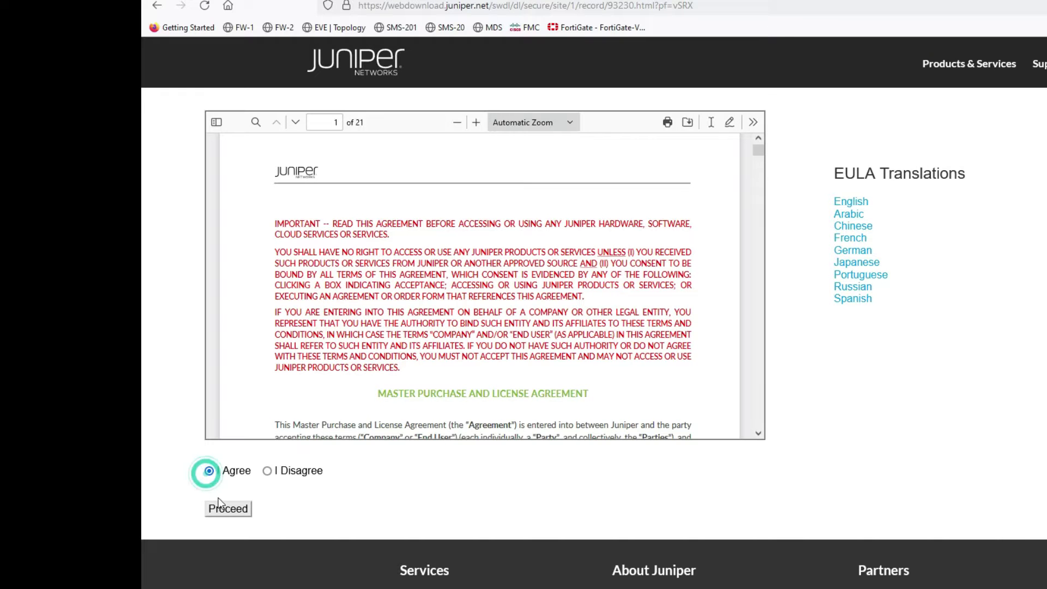
pyautogui.click(221, 507)
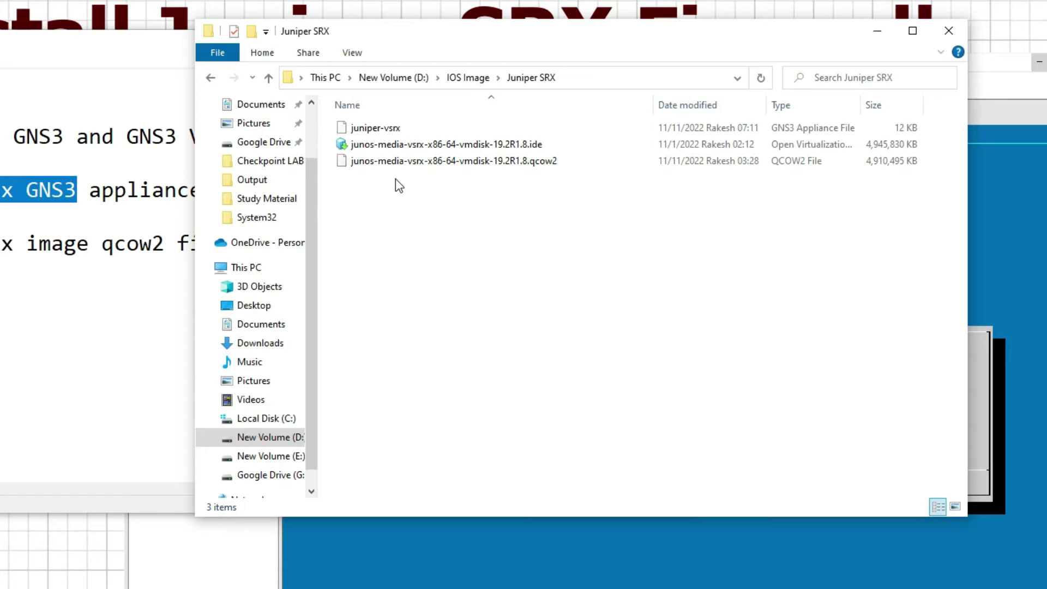
# - Check the juniper-vsrx appliance file and 19.2R1.8 qcow2 image in the Juniper SRX folder, keeping names unchanged
pyautogui.click(408, 130)
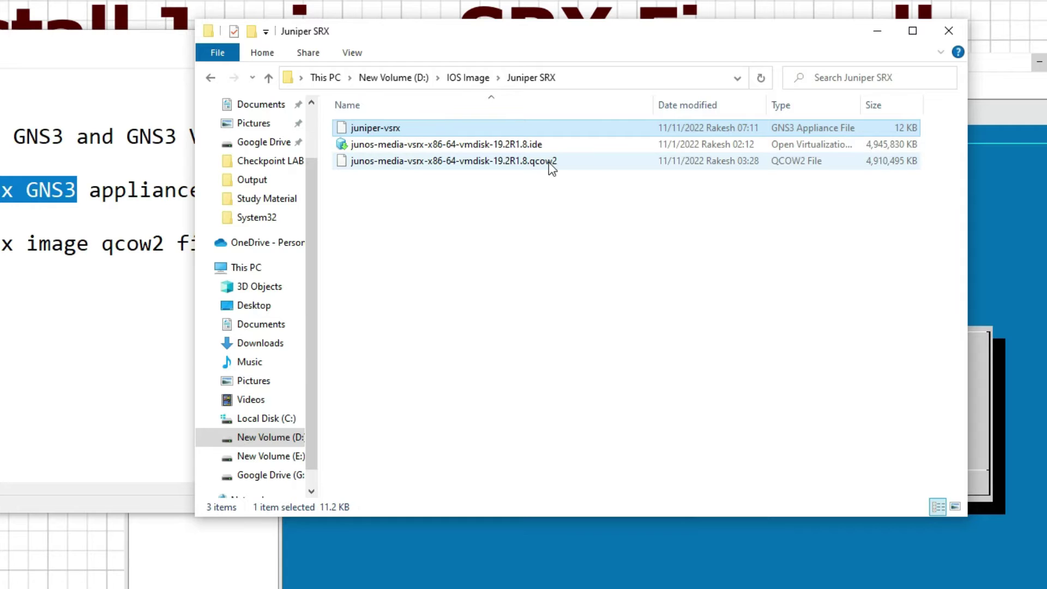
pyautogui.click(549, 162)
pyautogui.click(400, 128)
pyautogui.click(437, 128)
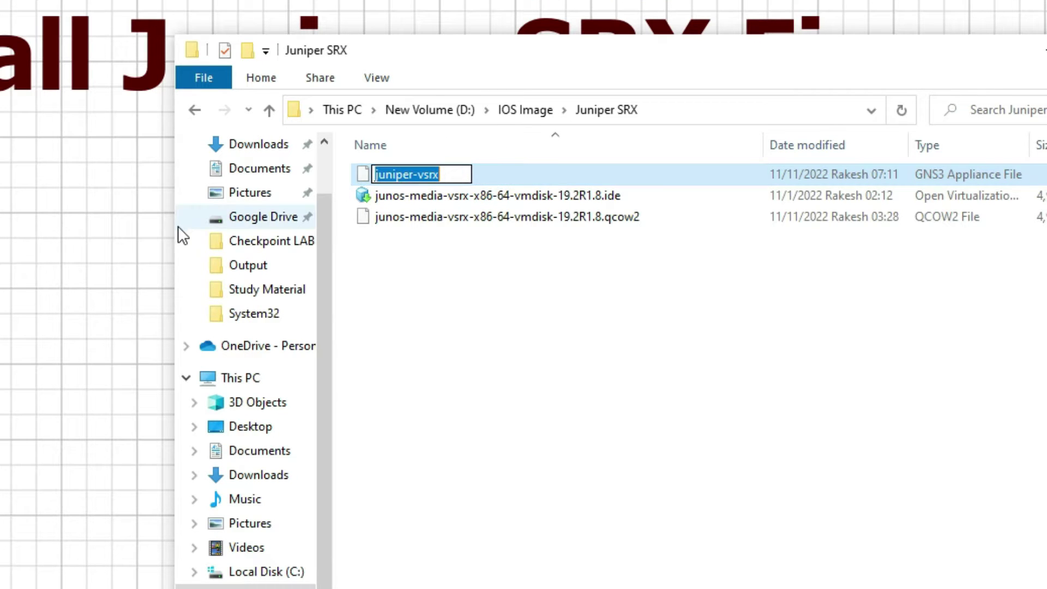
pyautogui.press('Return')
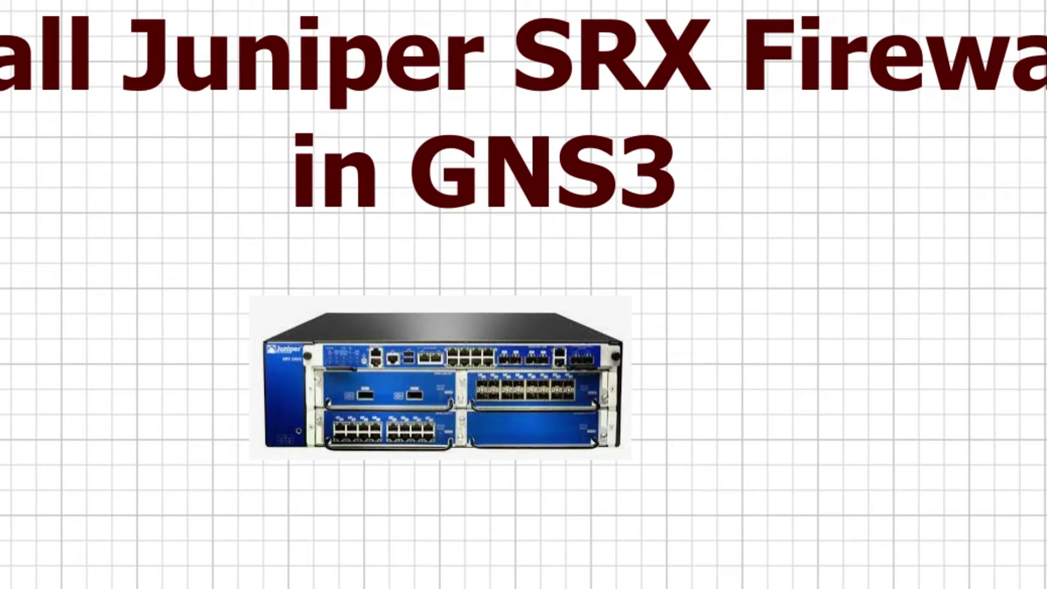
# - Import the juniper-vsrx appliance file from Downloads using GNS3's Import appliance option
pyautogui.click(16, 27)
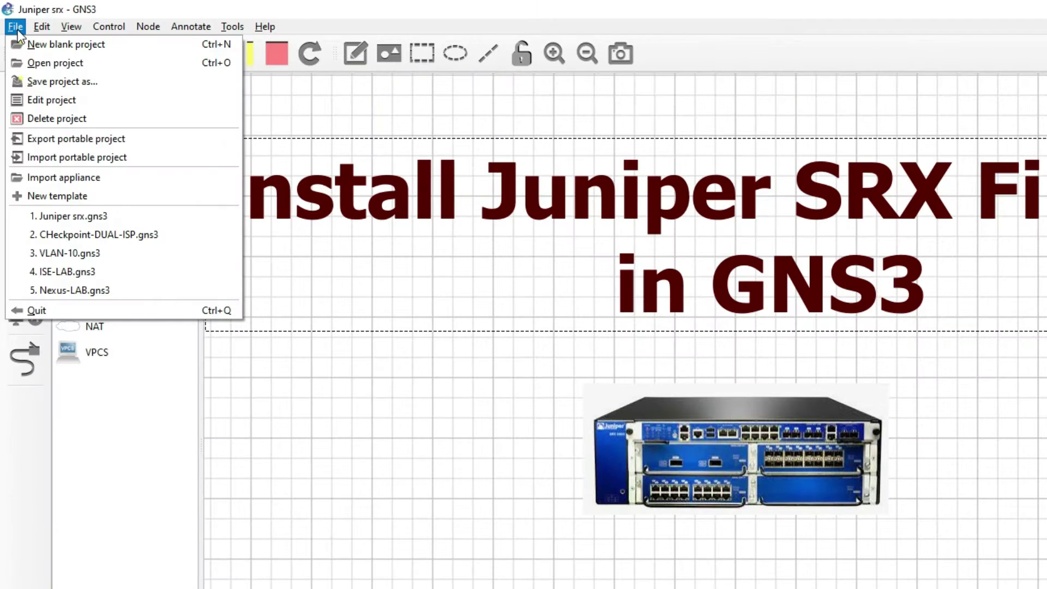
pyautogui.click(74, 180)
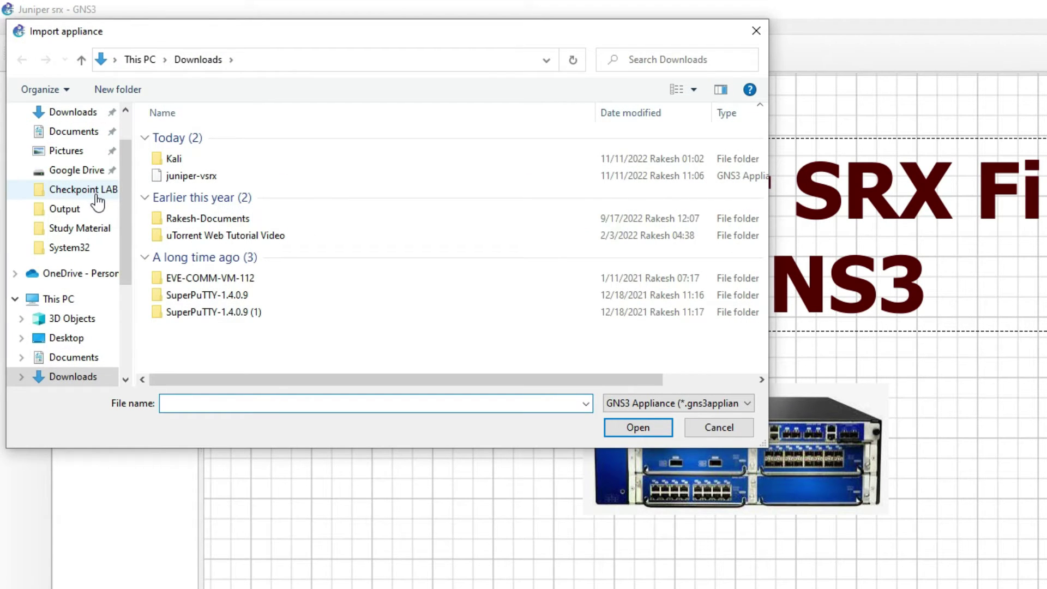
pyautogui.click(282, 178)
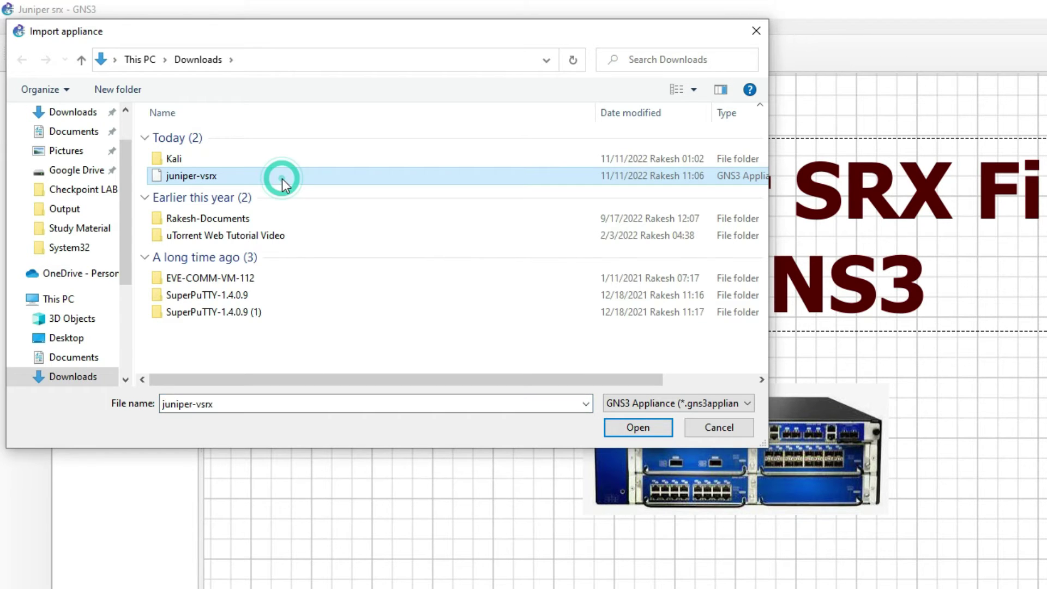
pyautogui.doubleClick(283, 178)
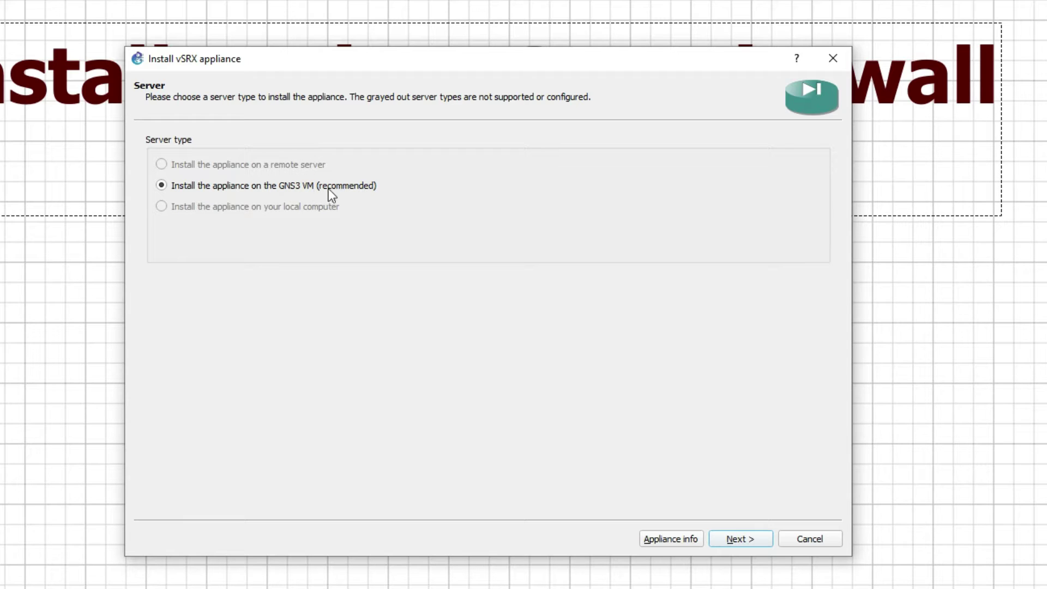
# - Choose to install on the GNS3 VM and accept the default Qemu binary
pyautogui.click(730, 538)
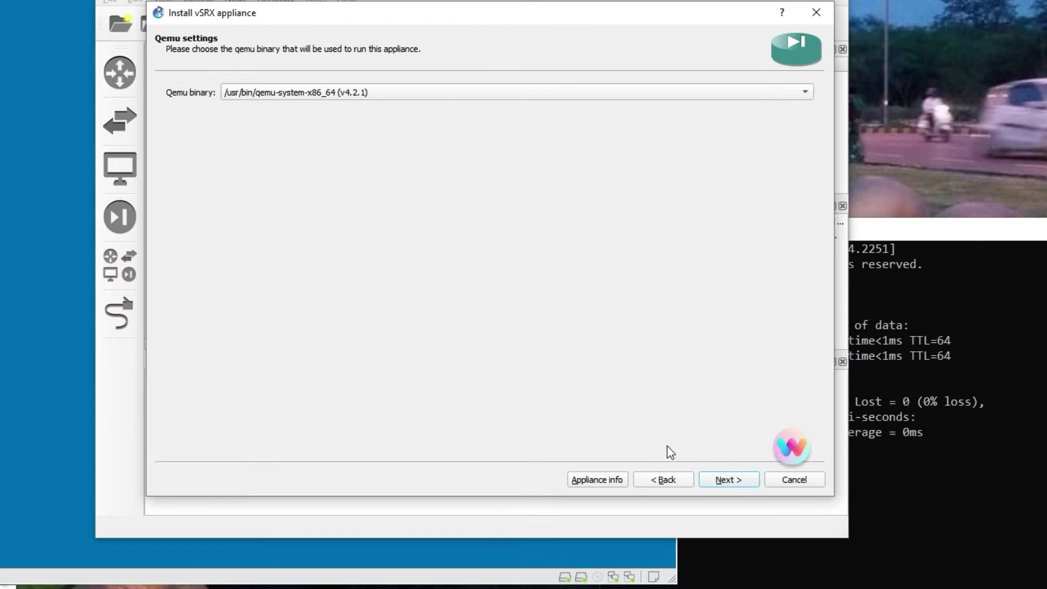
pyautogui.click(726, 480)
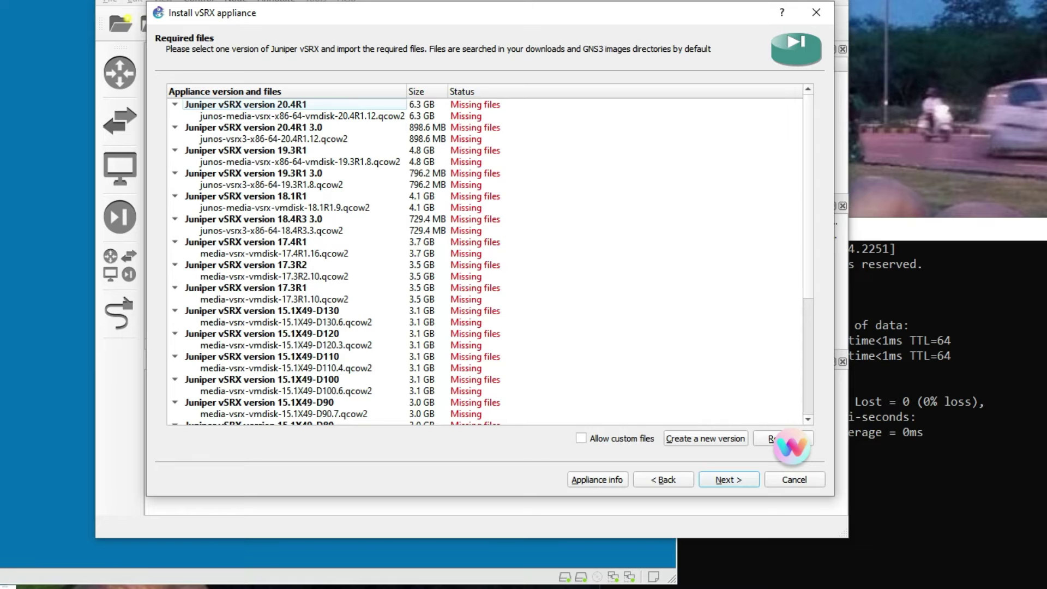
pyautogui.hotkey('alt', 'Tab')
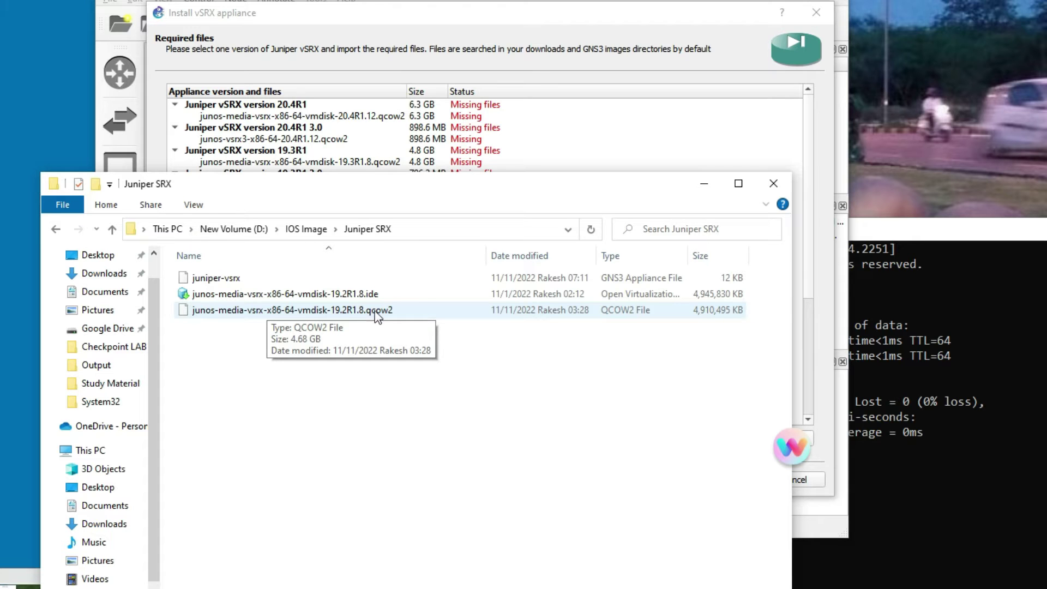
pyautogui.moveTo(652, 192); pyautogui.dragTo(1044, 137)
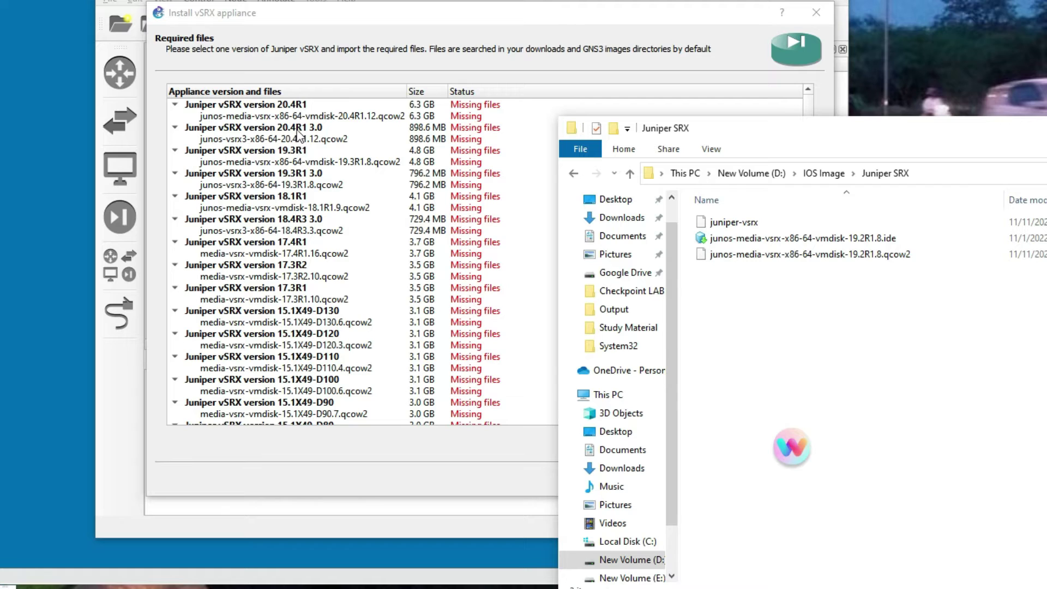
# - Create a new vSRX appliance version named 19.2R1.8 from the 19.3R1 entry
pyautogui.click(312, 154)
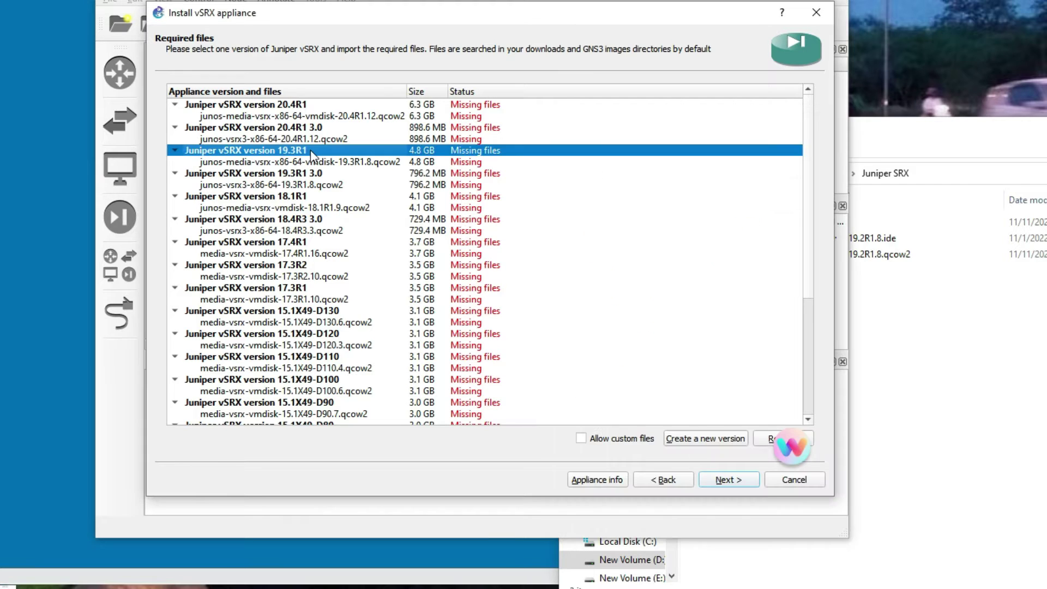
pyautogui.scroll(-5, 313, 155)
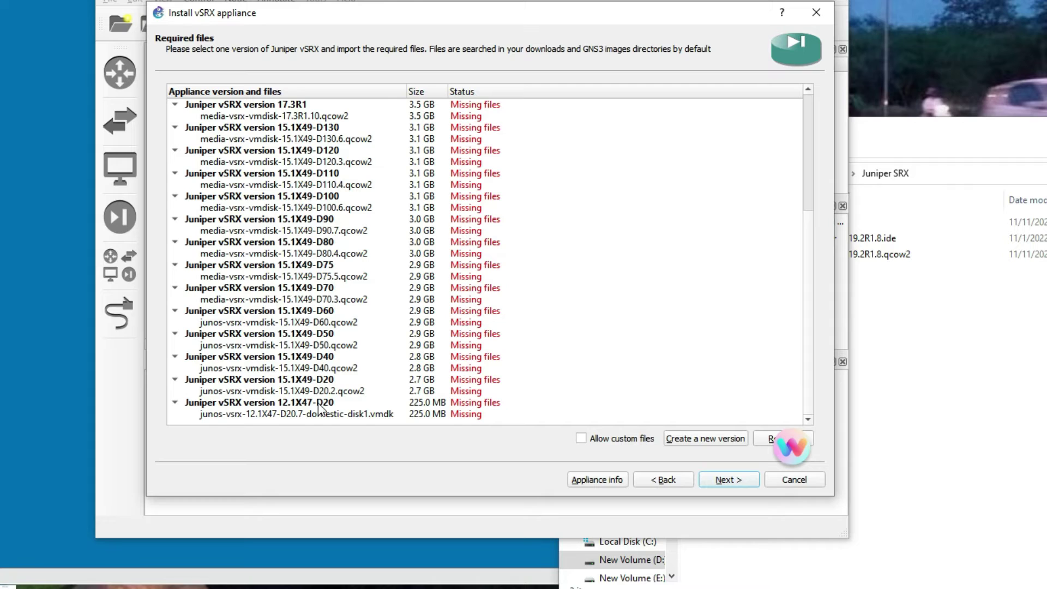
pyautogui.scroll(5, 326, 381)
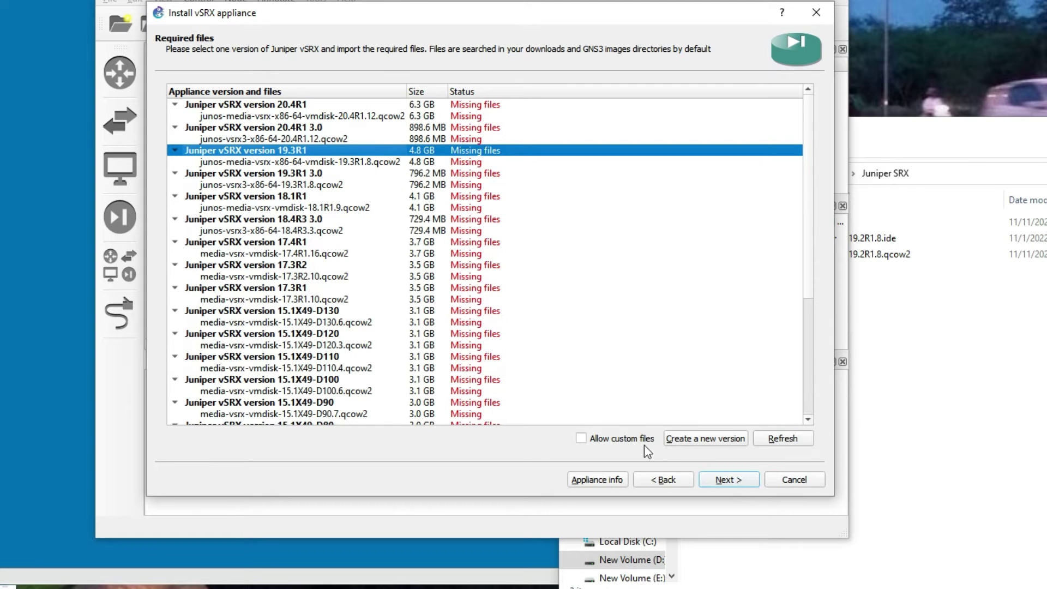
pyautogui.click(706, 443)
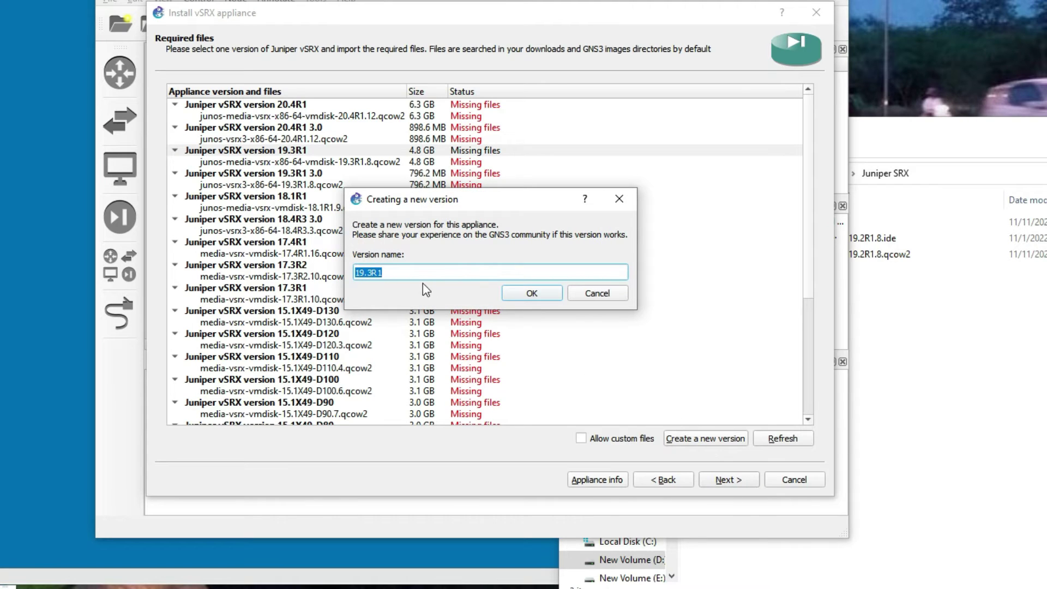
pyautogui.write('19.2R1.8')
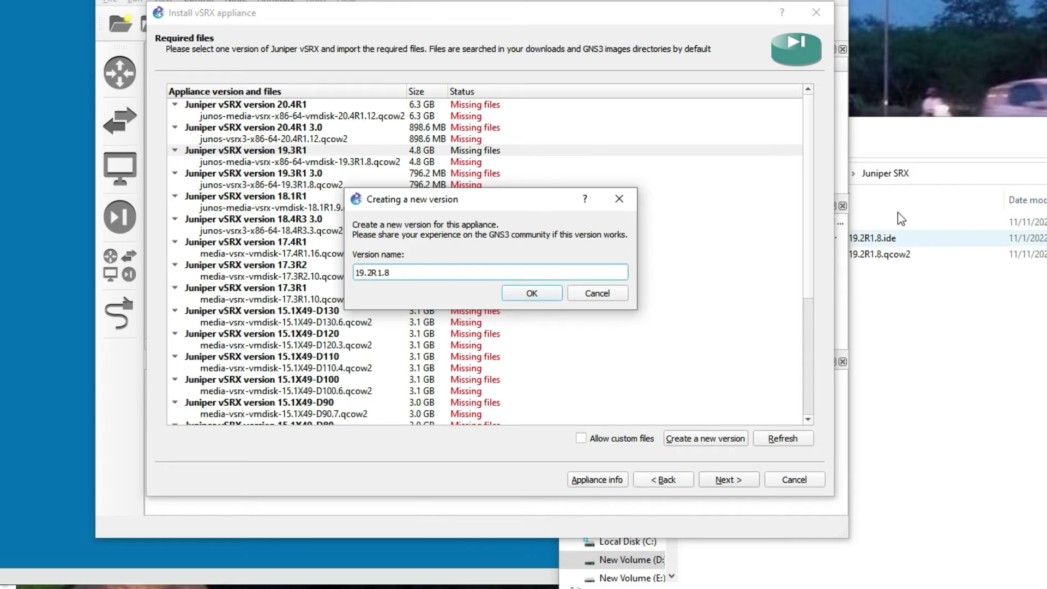
pyautogui.click(861, 256)
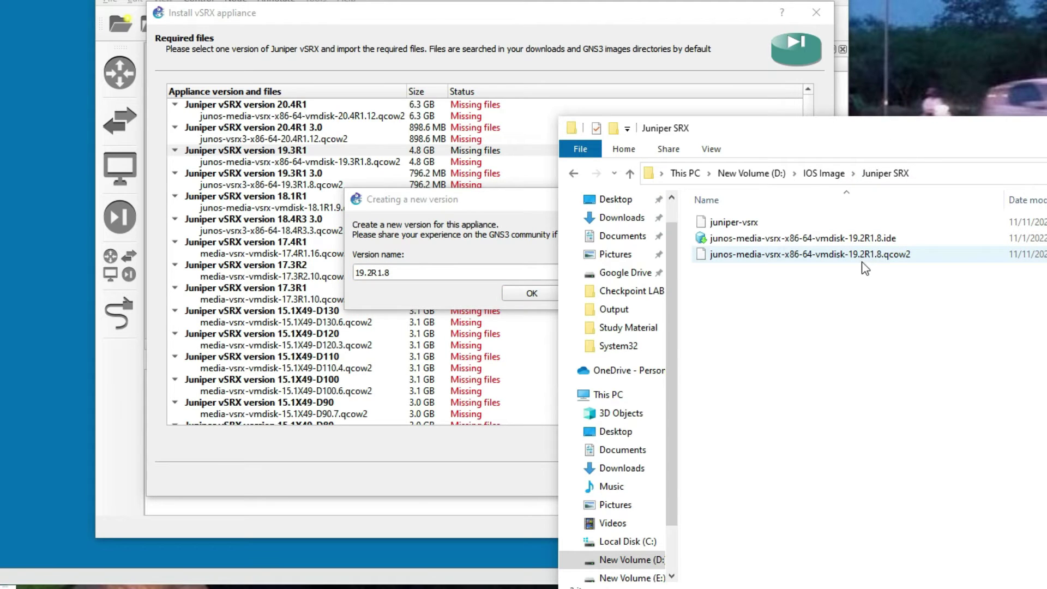
pyautogui.click(454, 293)
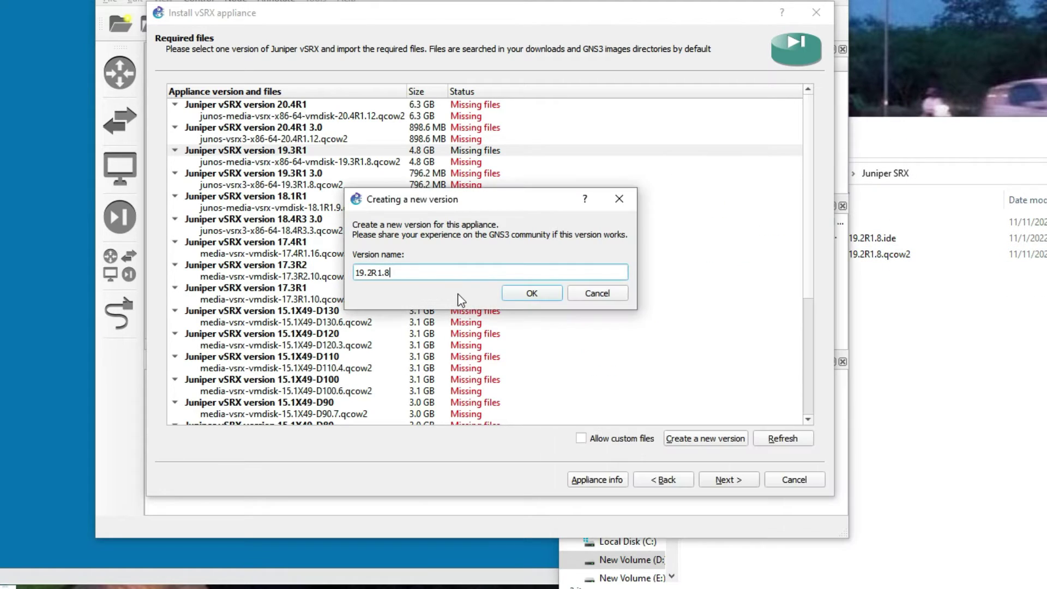
pyautogui.click(532, 293)
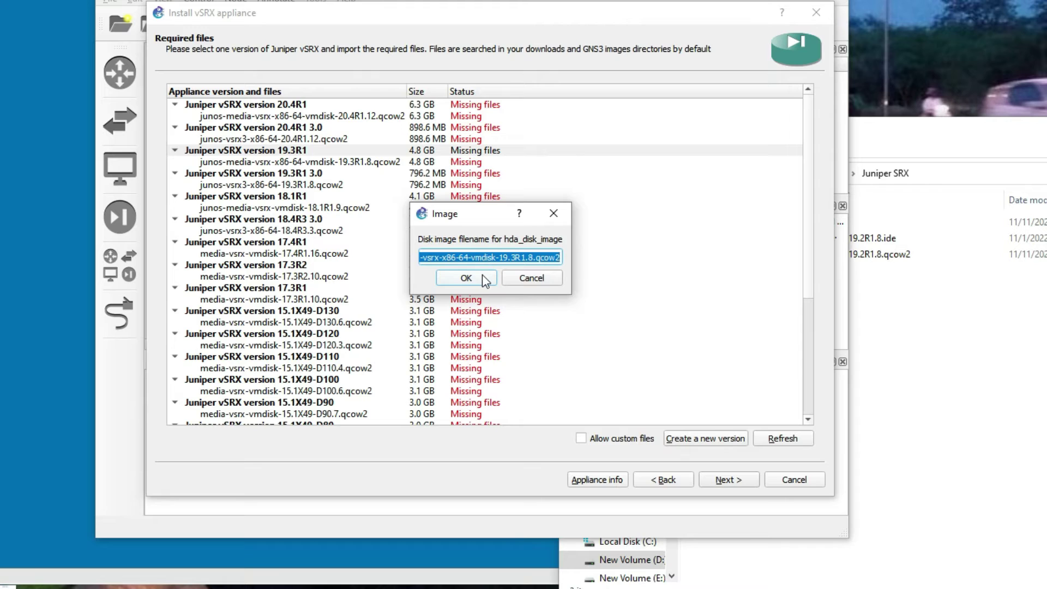
# - Set the hda disk image name to the copied junos-media-vsrx-x86-64-vmdisk-19.2R1.8.qcow2 file name
pyautogui.click(924, 307)
pyautogui.rightClick(836, 260)
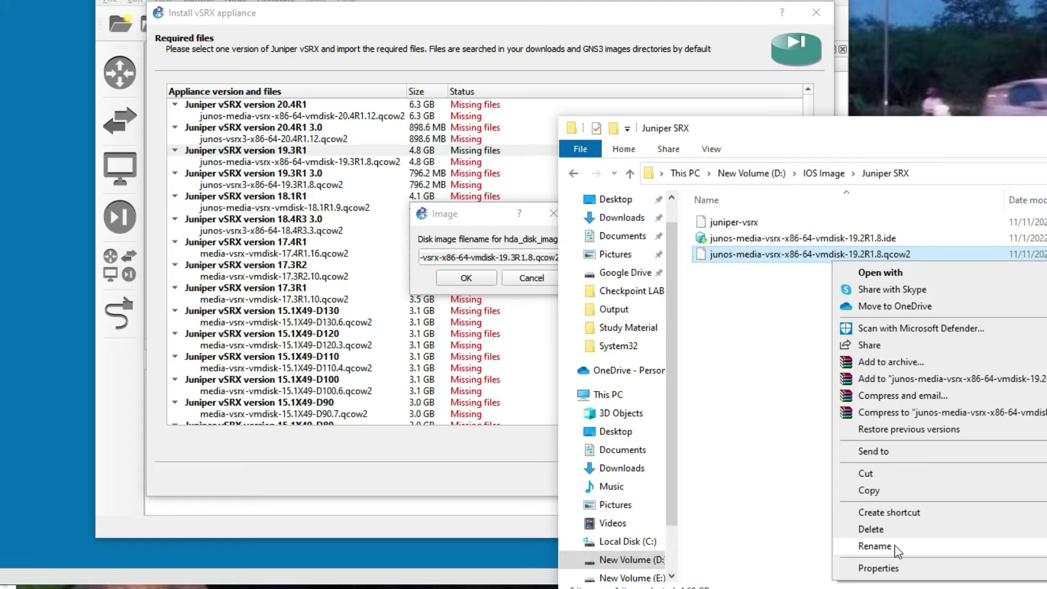
pyautogui.click(875, 546)
pyautogui.moveTo(914, 256); pyautogui.dragTo(711, 258)
pyautogui.hotkey('ctrl', 'c')
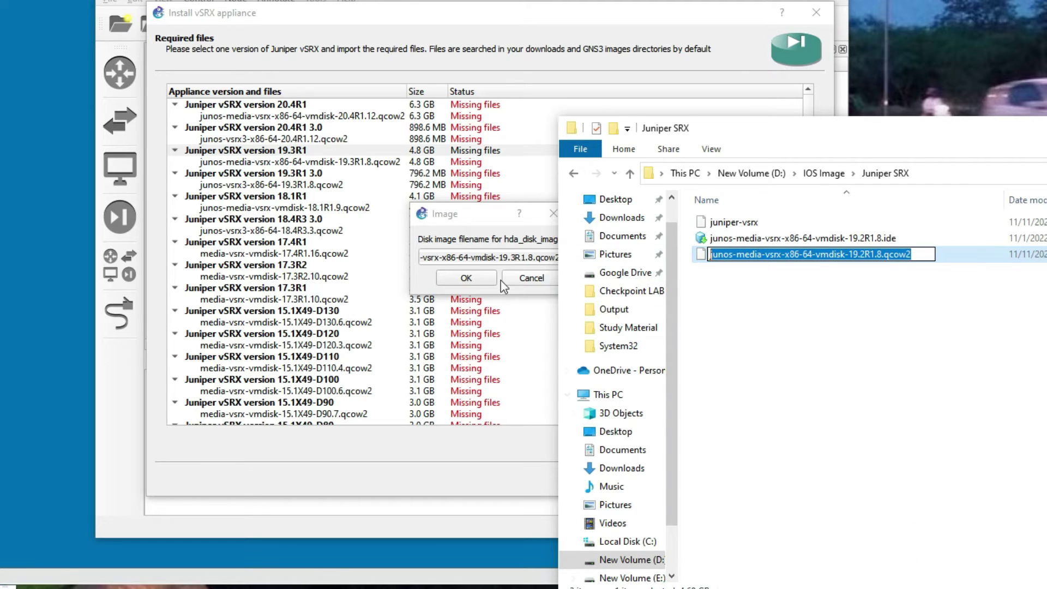
pyautogui.click(504, 256)
pyautogui.hotkey('ctrl', 'a')
pyautogui.hotkey('ctrl', 'v')
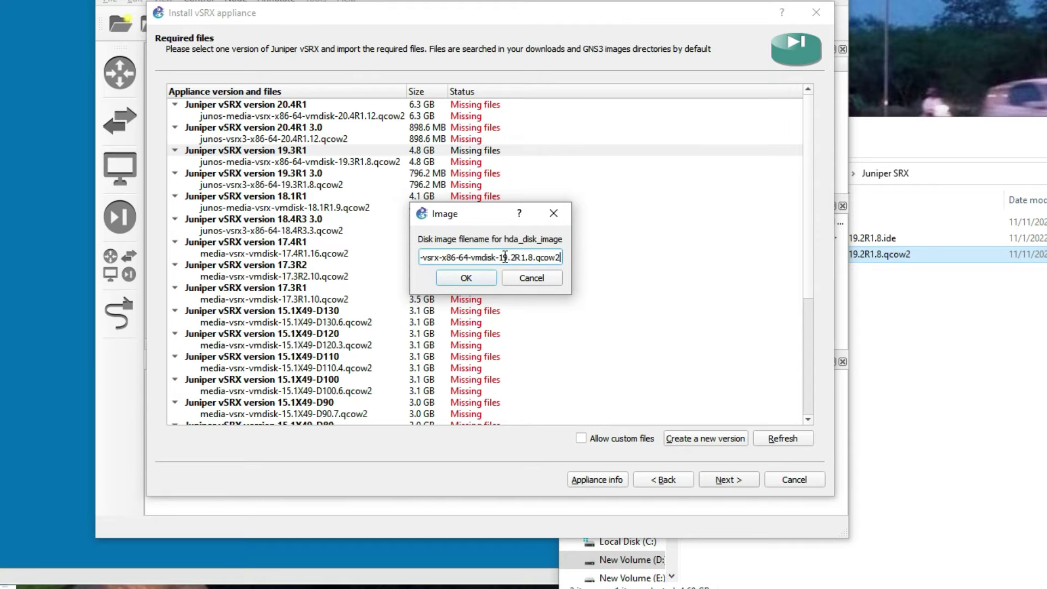
pyautogui.click(482, 281)
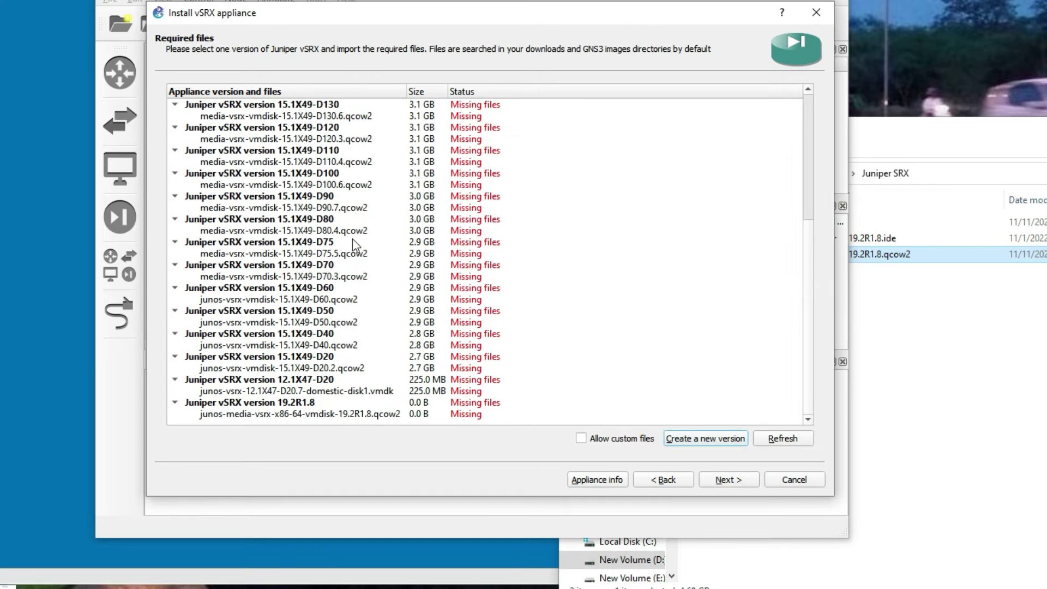
pyautogui.click(299, 415)
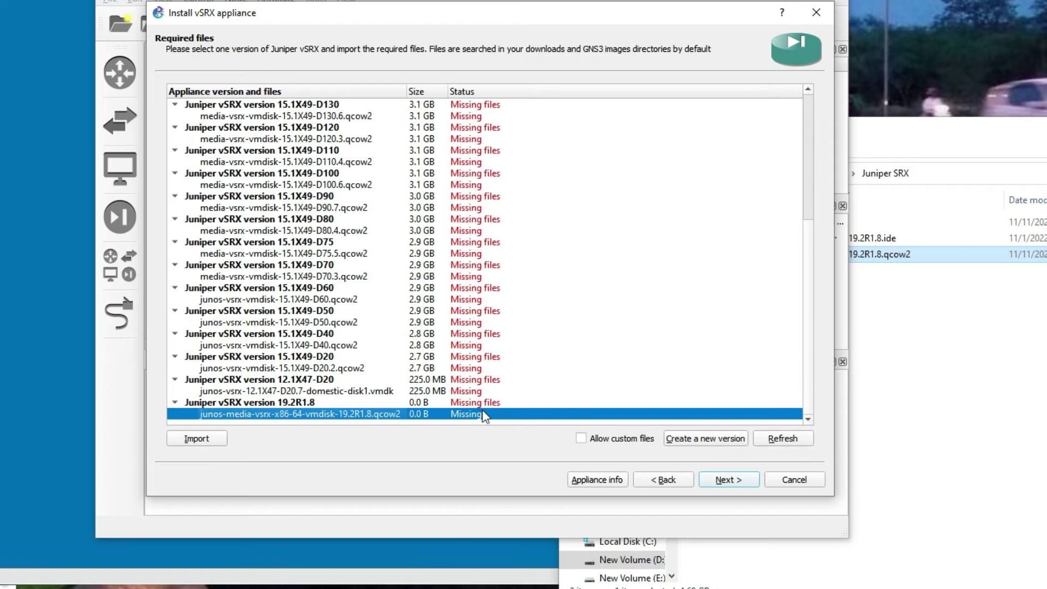
# - Import junos-media-vsrx-x86-64-vmdisk-19.2R1.8.qcow2 and check the 19.2R1.8 entry's image file
pyautogui.click(196, 439)
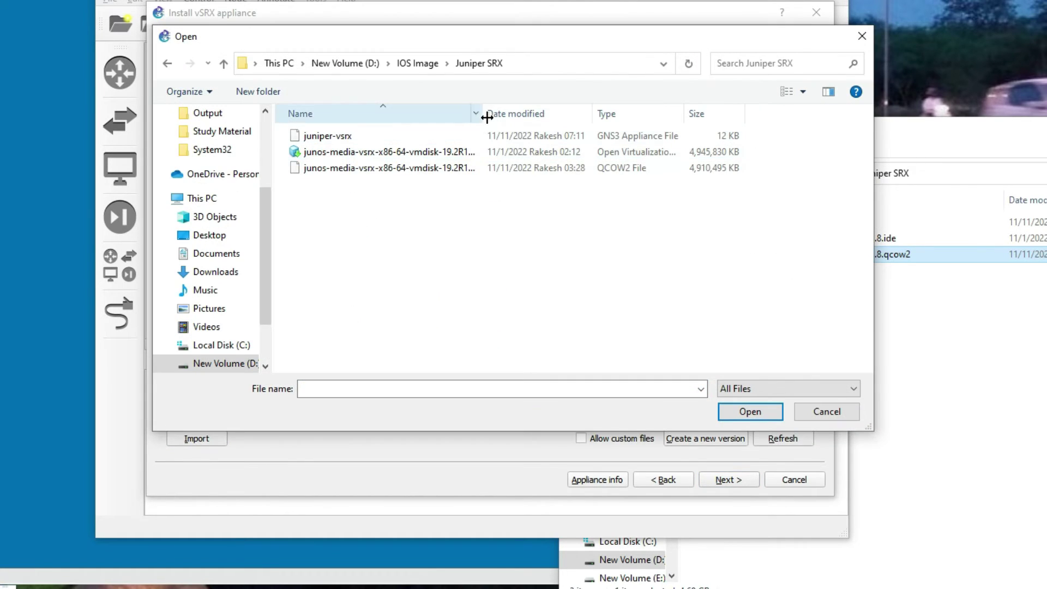
pyautogui.moveTo(483, 116); pyautogui.dragTo(595, 117)
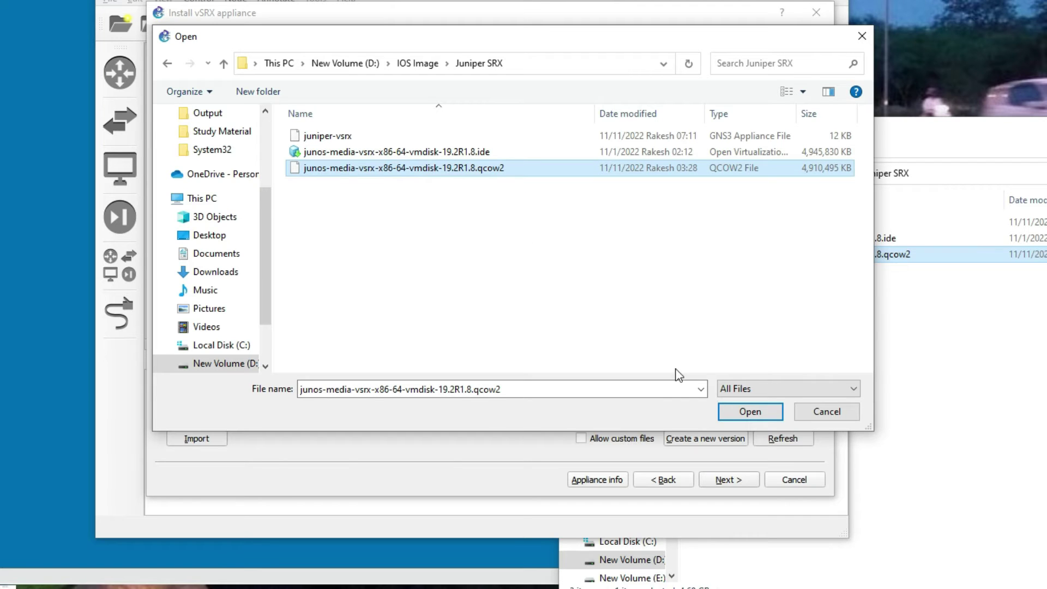
pyautogui.click(749, 413)
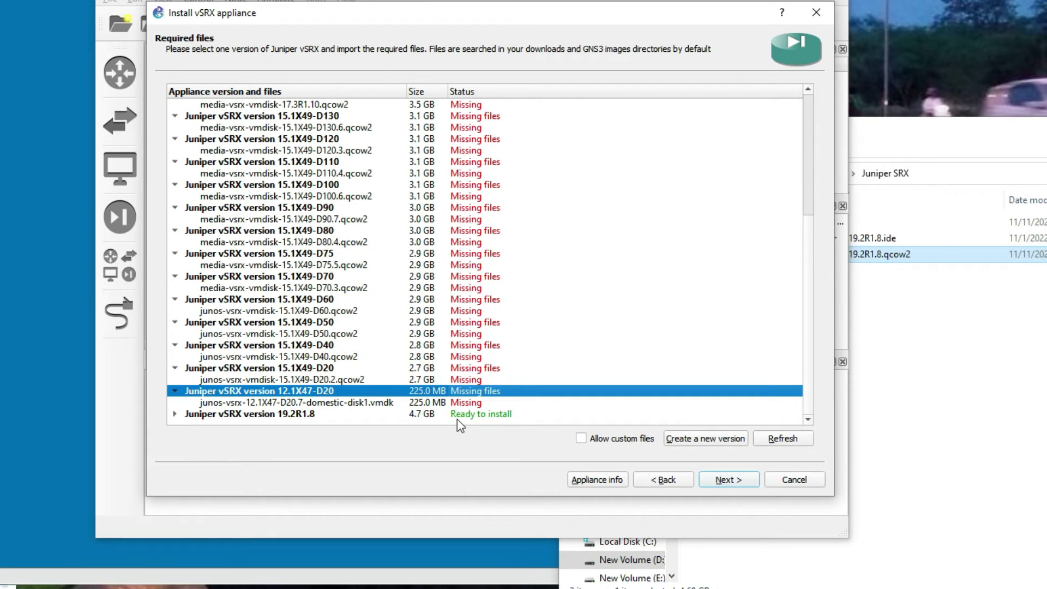
pyautogui.click(471, 415)
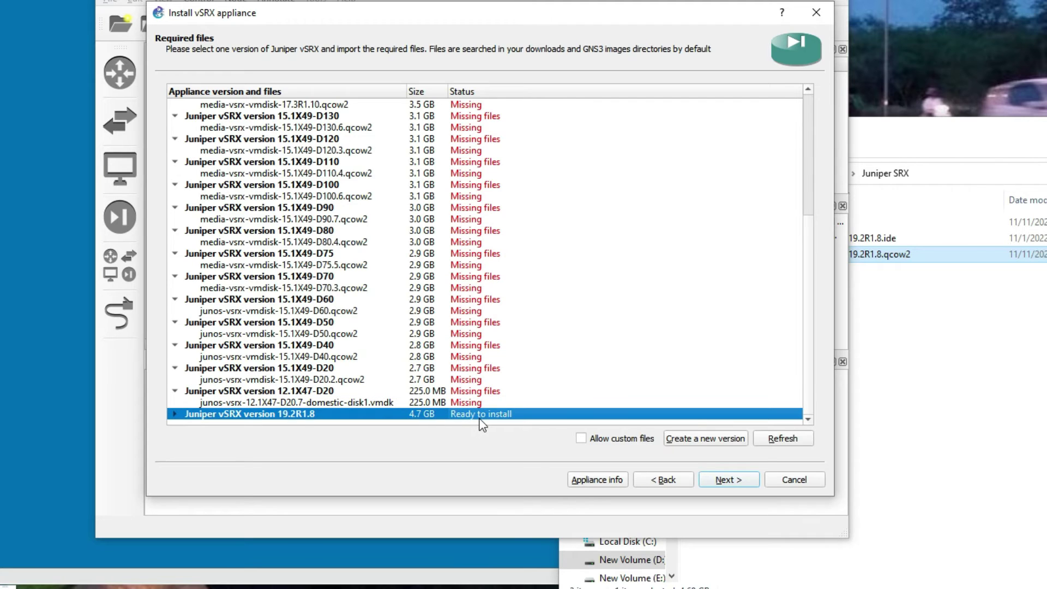
pyautogui.click(175, 414)
pyautogui.scroll(-1, 352, 393)
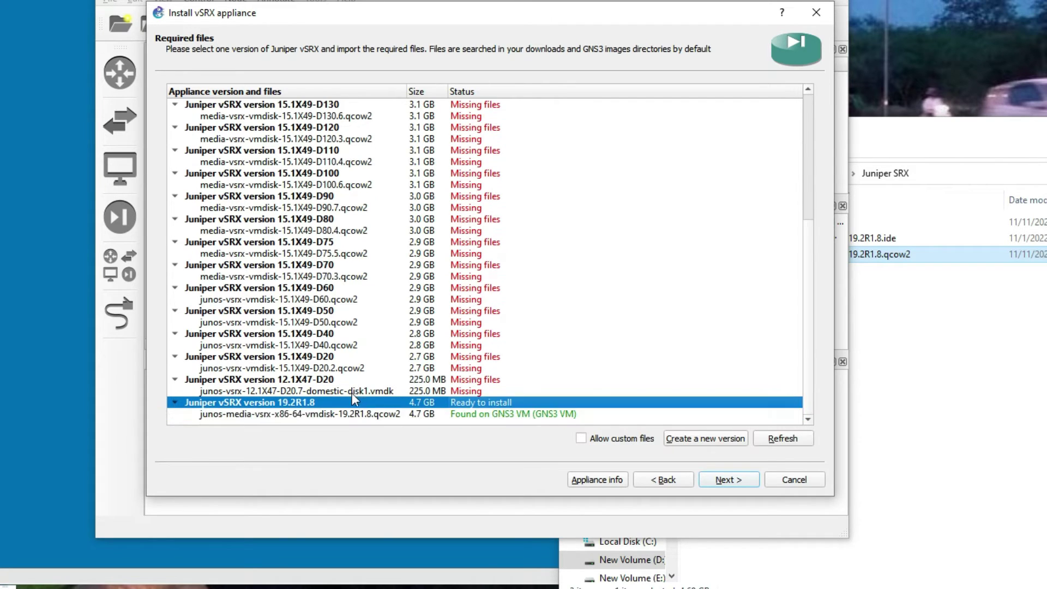
pyautogui.click(498, 416)
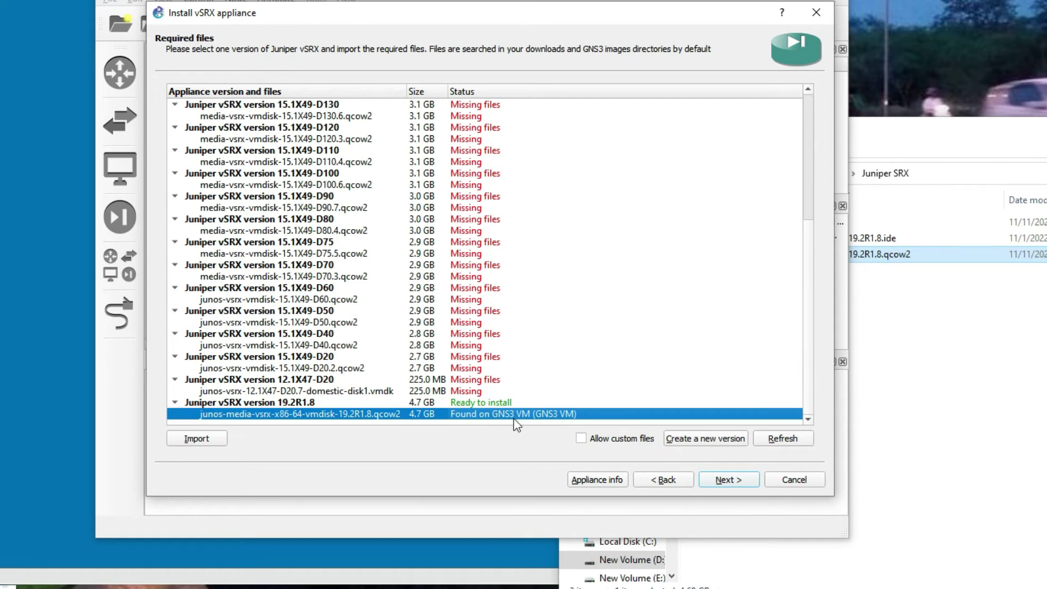
# - Confirm installing vSRX 19.2R1.8, finish the wizard, and acknowledge the template-created message
pyautogui.click(716, 478)
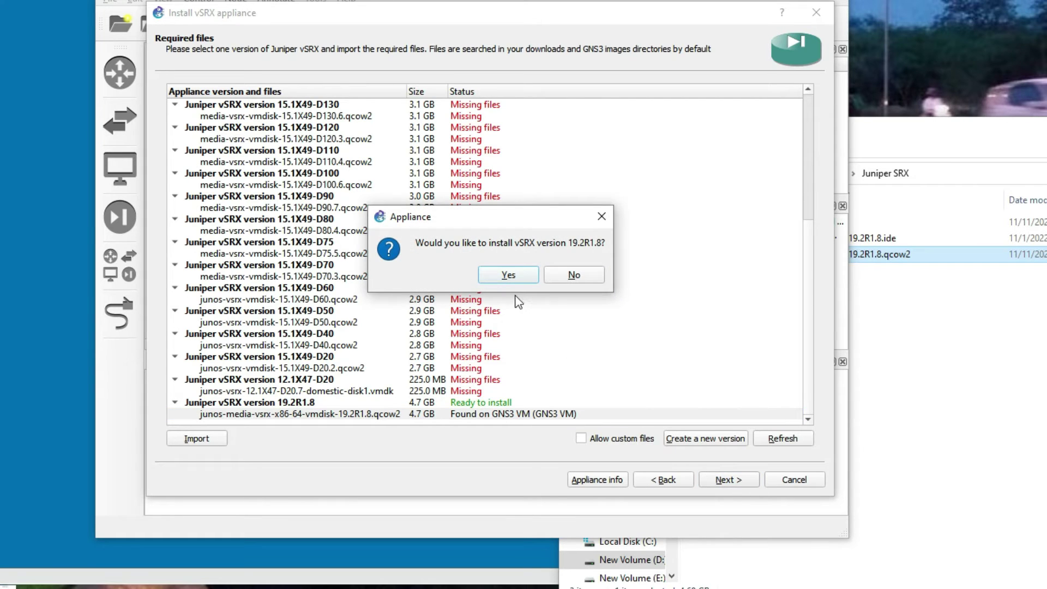
pyautogui.click(509, 275)
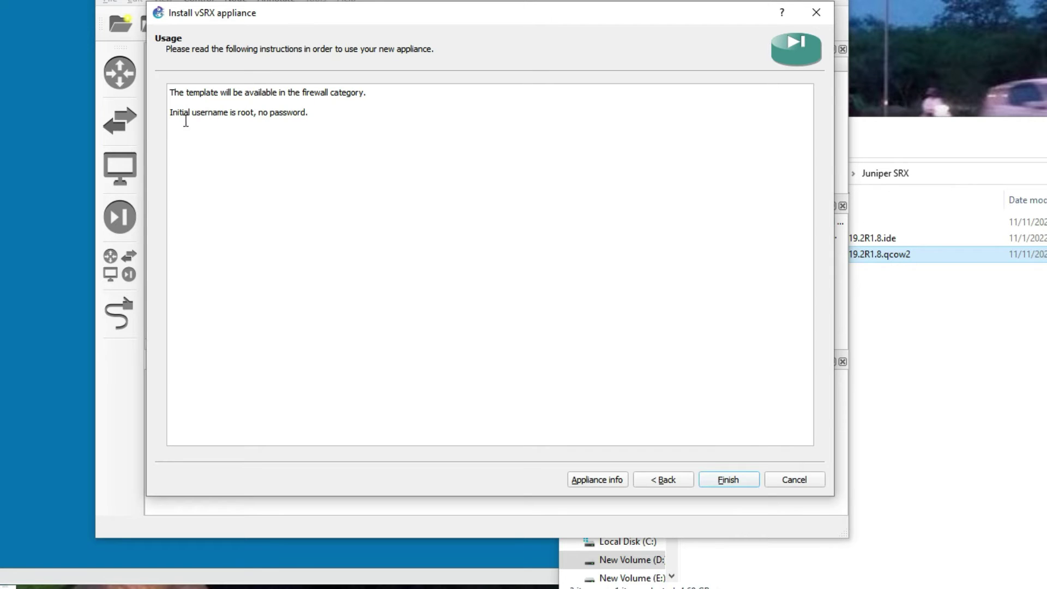
pyautogui.moveTo(318, 114); pyautogui.dragTo(173, 113)
pyautogui.click(276, 177)
pyautogui.click(728, 480)
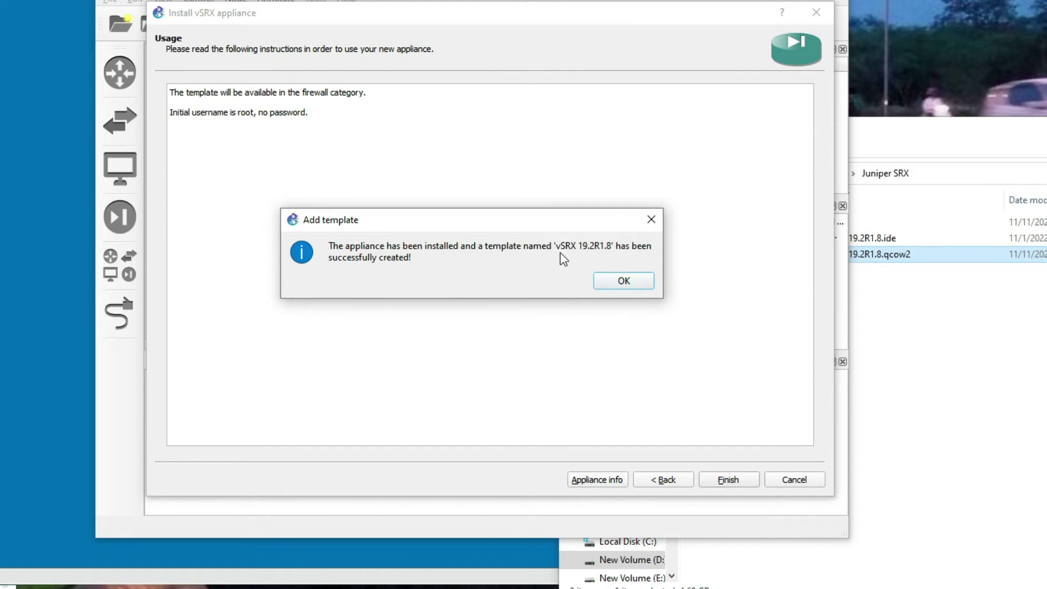
pyautogui.click(627, 282)
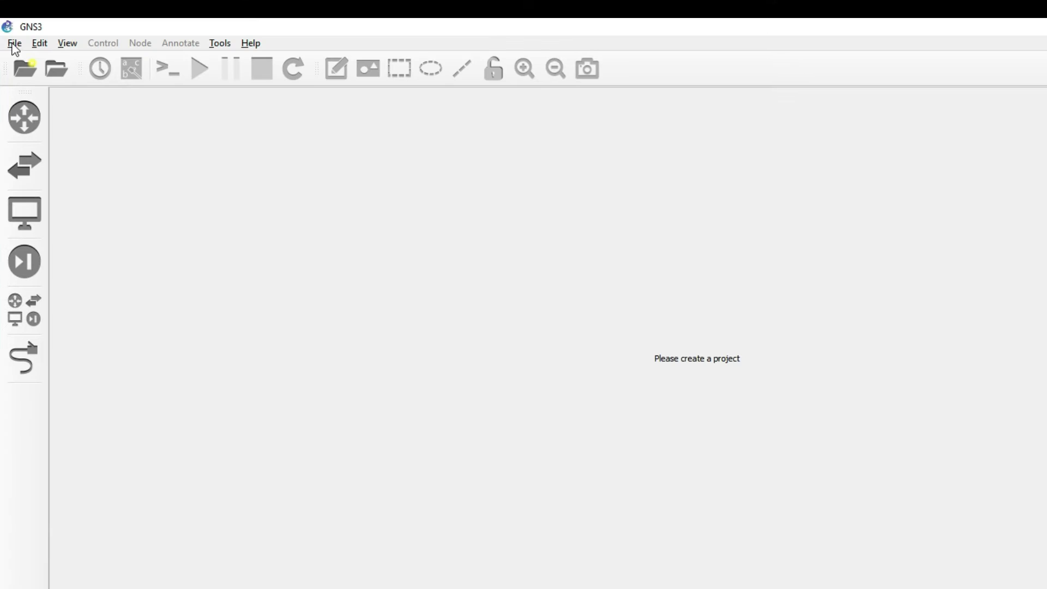
# - Select the vSRX 19.2R1.8 template and create a new blank project named 'SRX LAB'
pyautogui.click(21, 308)
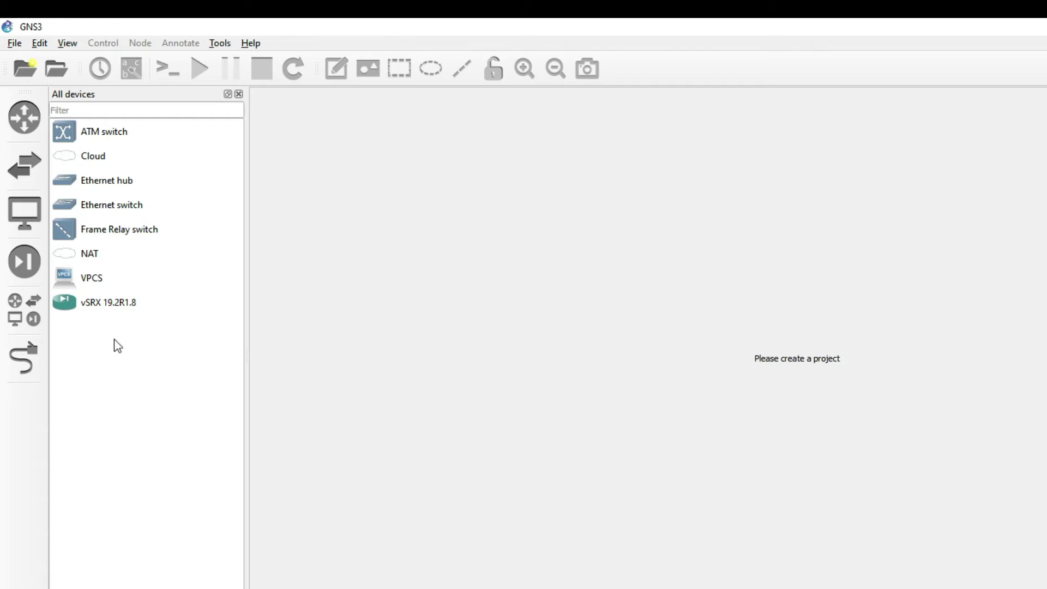
pyautogui.click(100, 309)
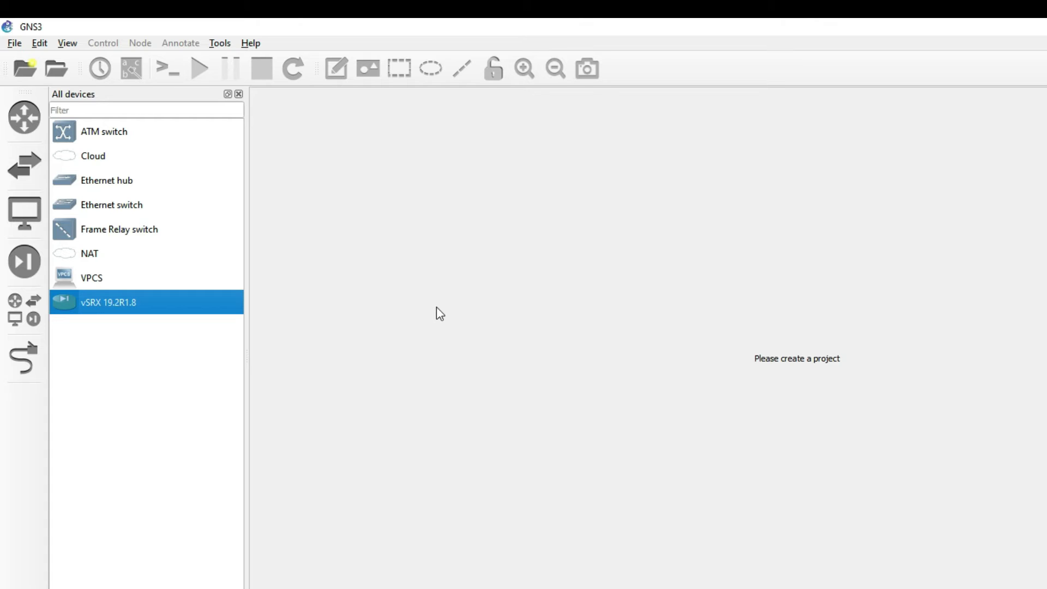
pyautogui.click(21, 43)
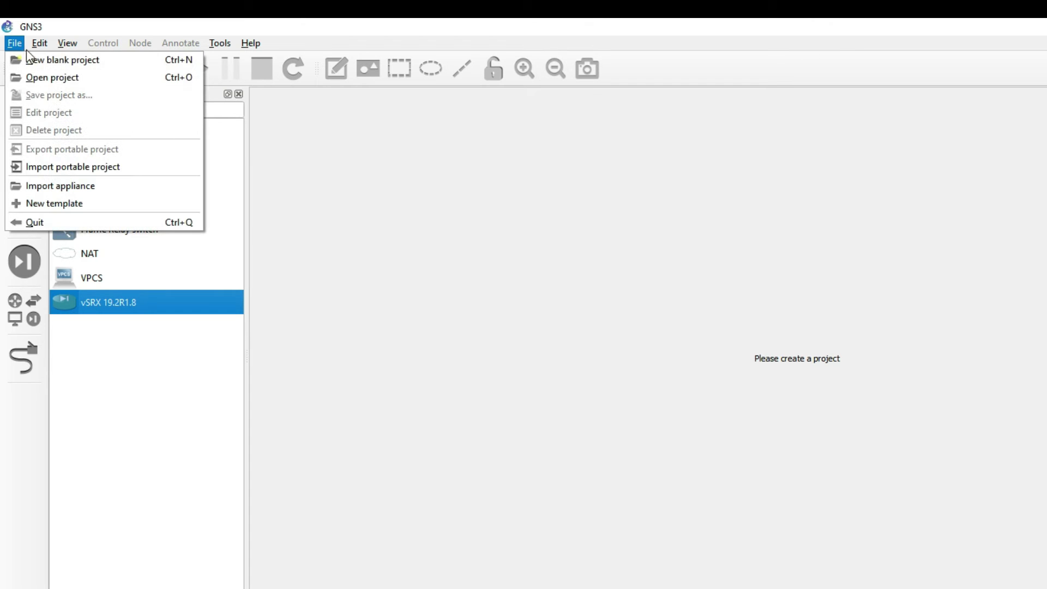
pyautogui.click(34, 56)
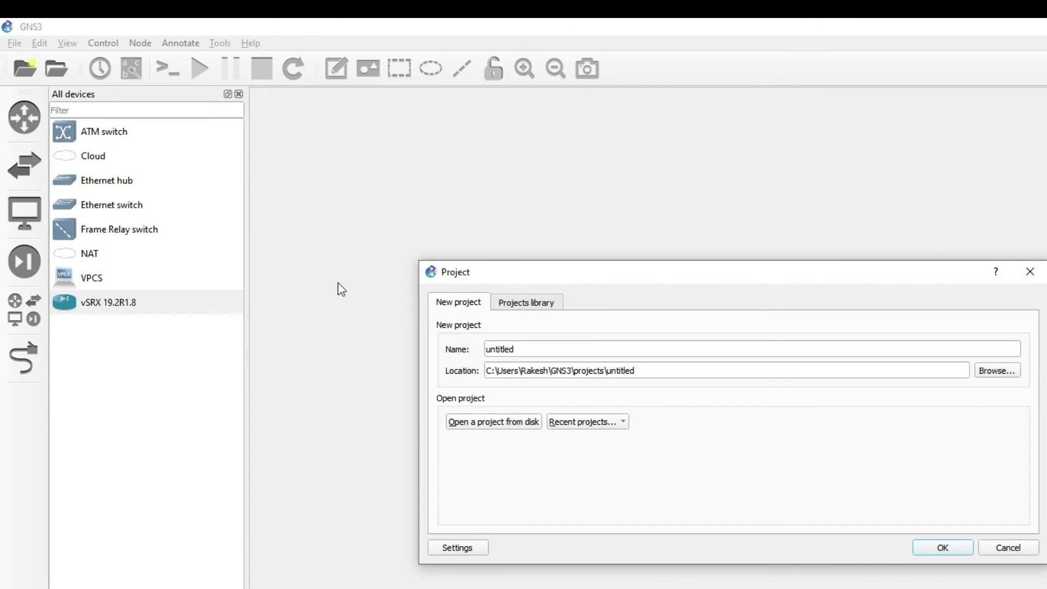
pyautogui.moveTo(550, 349); pyautogui.dragTo(445, 343)
pyautogui.write('SRX LAB')
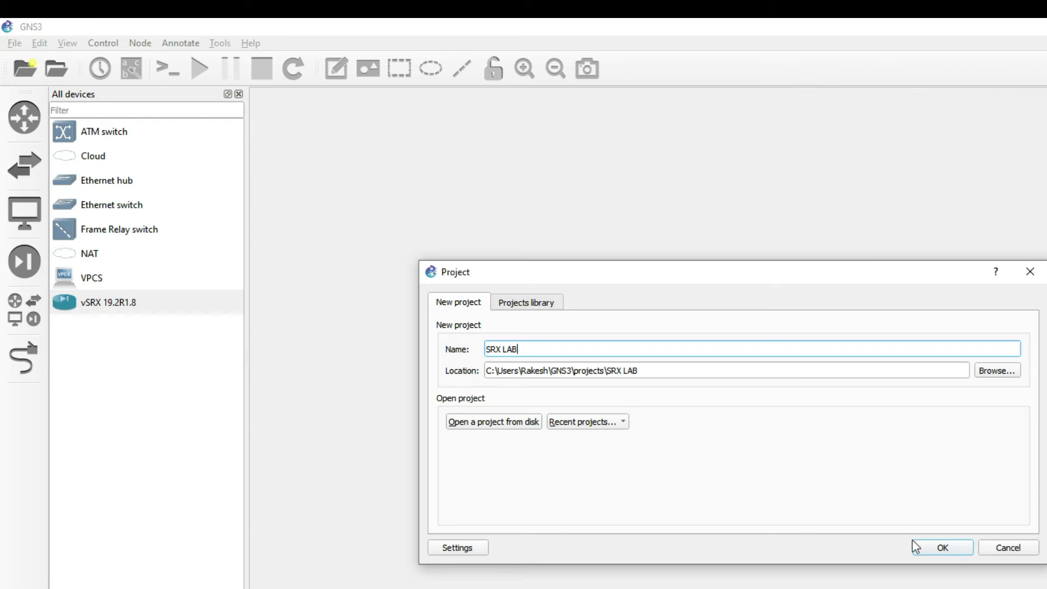
pyautogui.click(949, 554)
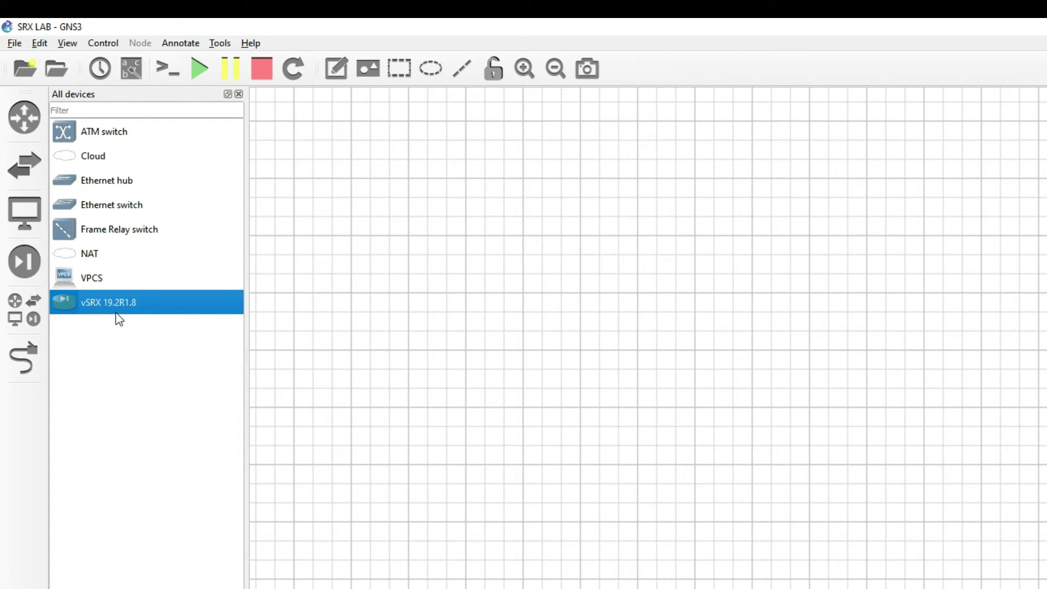
# - Place a vSRX 19.2R1.8 node on the canvas, start it, and open its console
pyautogui.moveTo(110, 299); pyautogui.dragTo(668, 321)
pyautogui.click(750, 345)
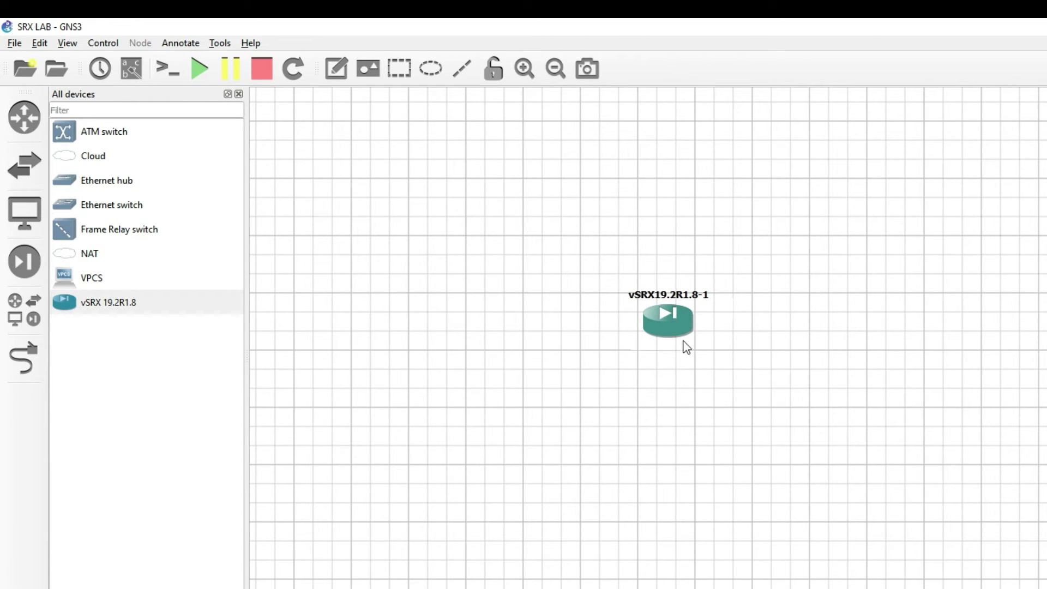
pyautogui.rightClick(673, 333)
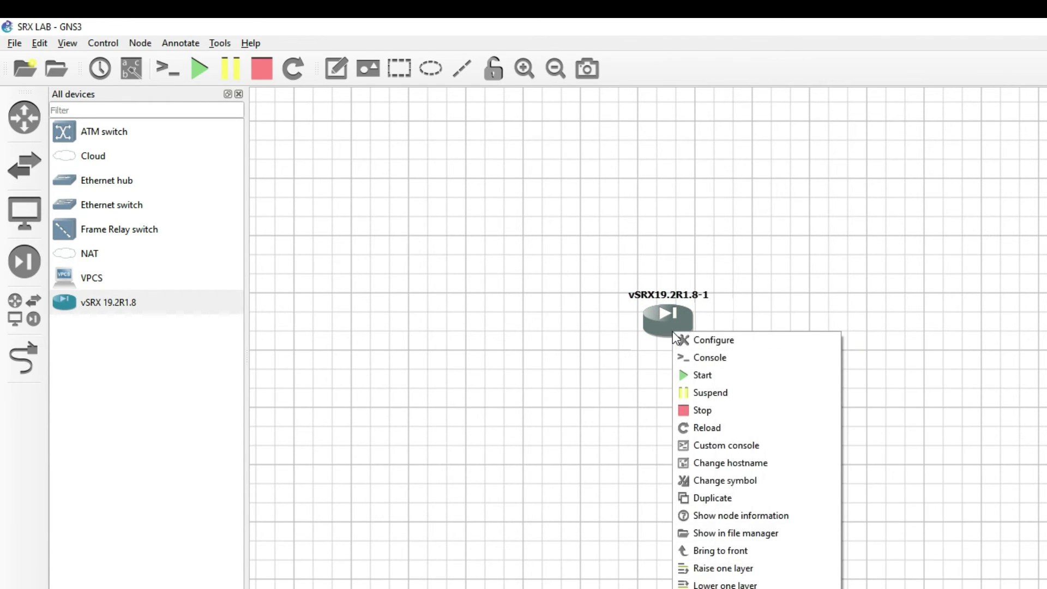
pyautogui.click(704, 377)
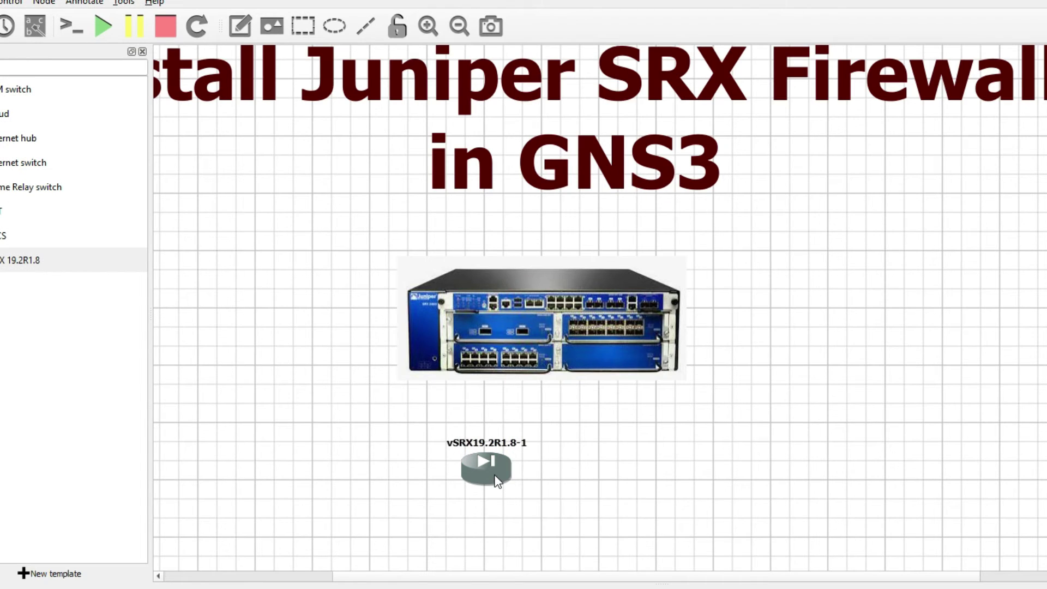
pyautogui.rightClick(591, 518)
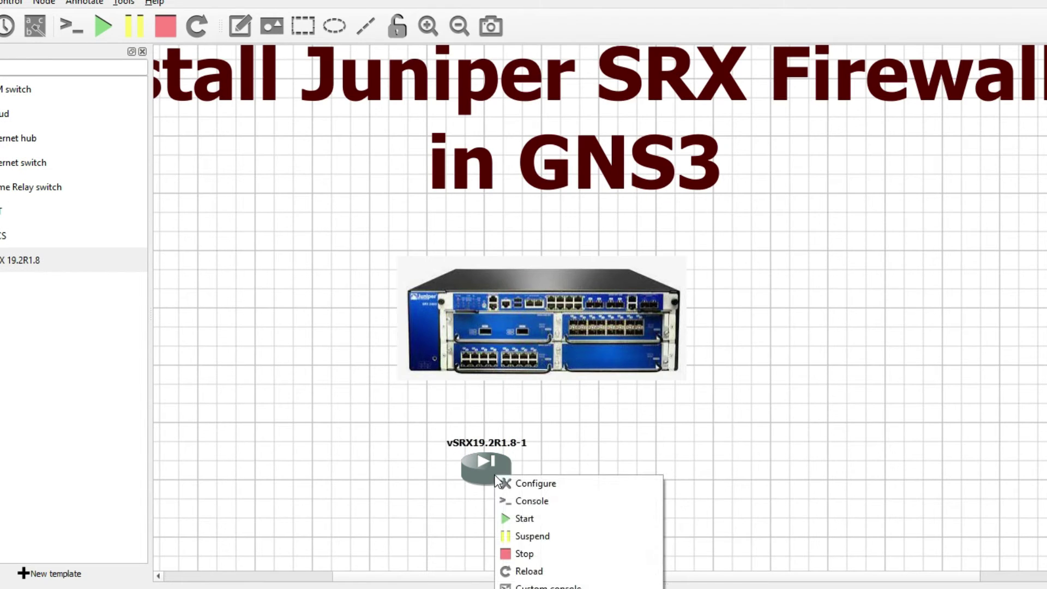
pyautogui.click(520, 500)
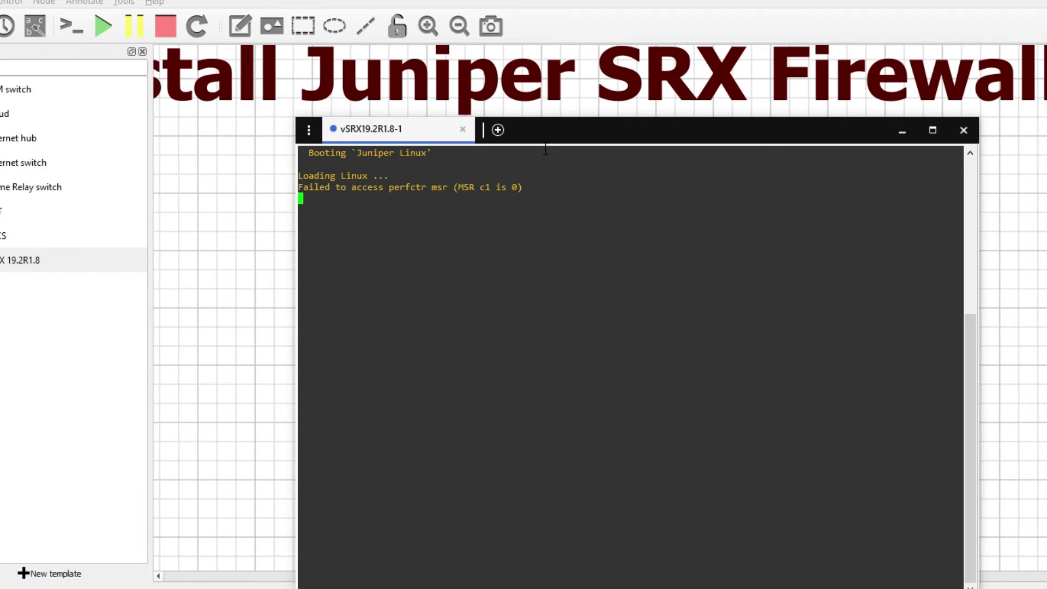
pyautogui.moveTo(548, 132); pyautogui.dragTo(812, 150)
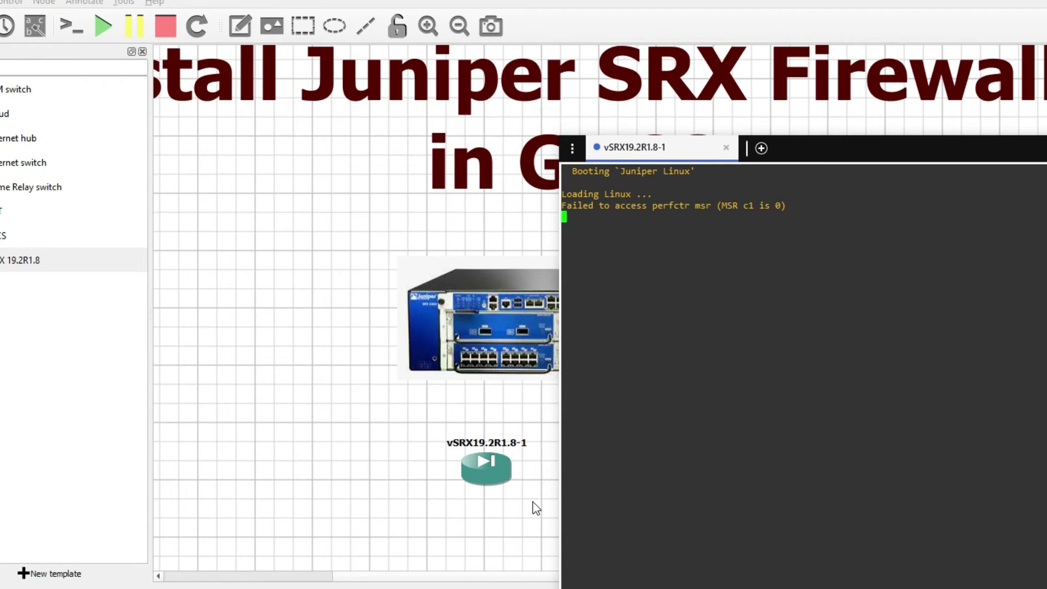
# - Move the vSRX node left, reopen its console, and return to the latest boot output
pyautogui.moveTo(487, 473); pyautogui.dragTo(291, 345)
pyautogui.doubleClick(291, 344)
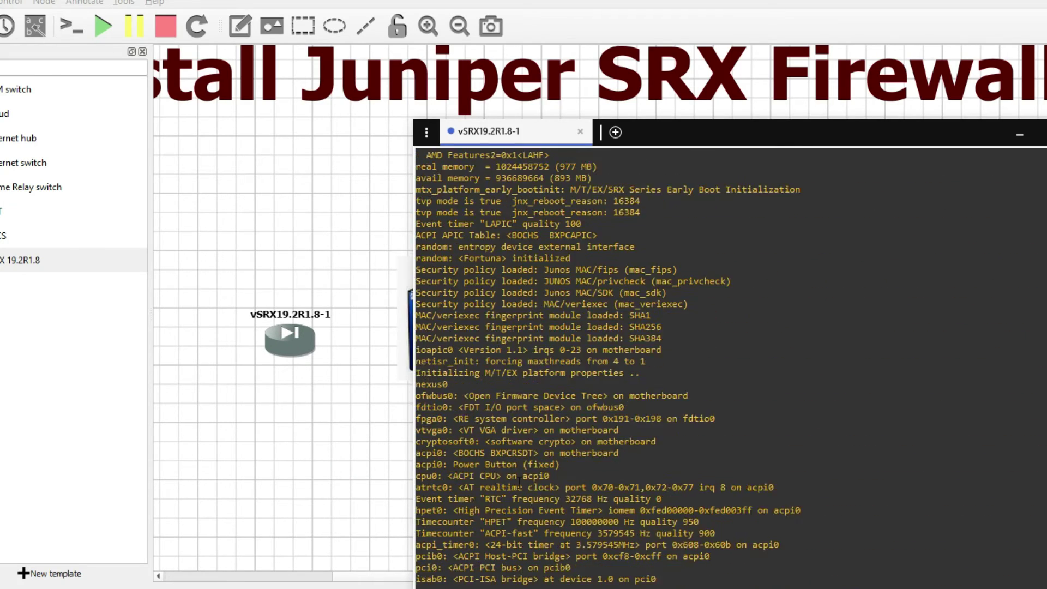
pyautogui.scroll(6, 520, 479)
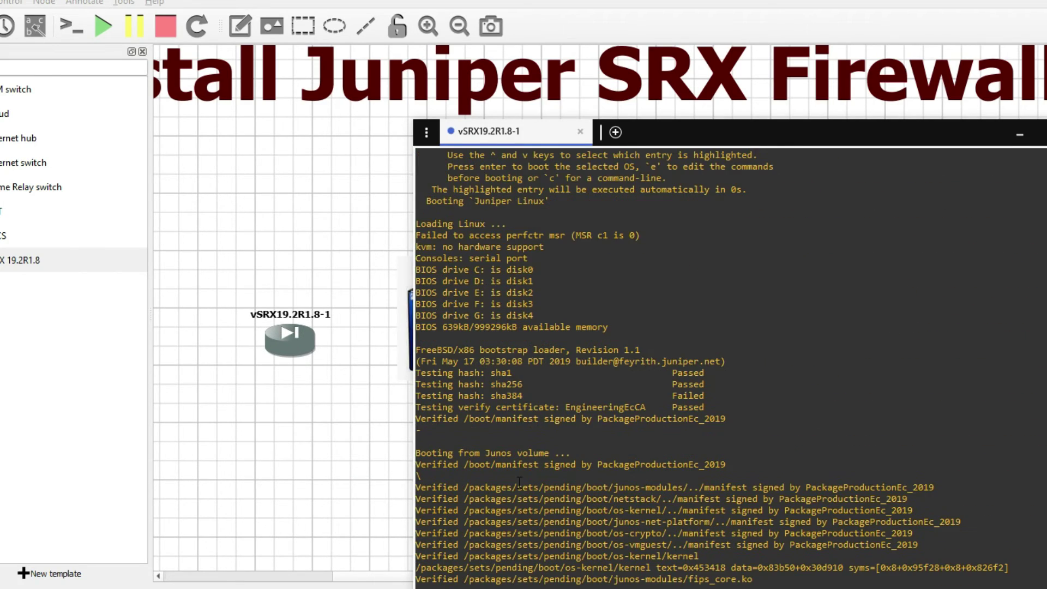
pyautogui.moveTo(416, 472); pyautogui.dragTo(576, 539)
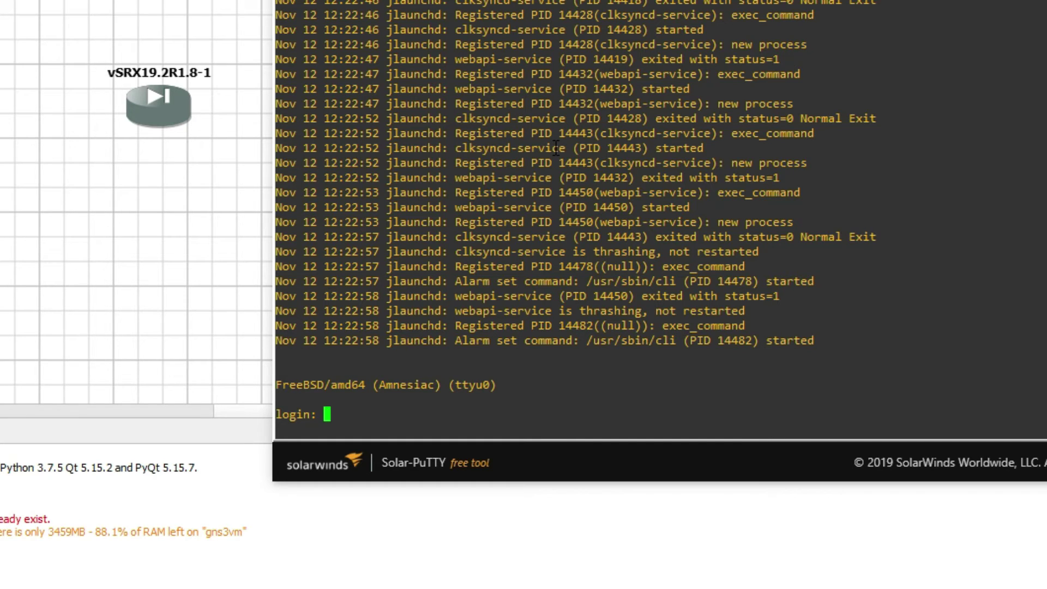
# - Log in as root and start the Junos CLI, then type configure
pyautogui.write('root')
pyautogui.press('Return')
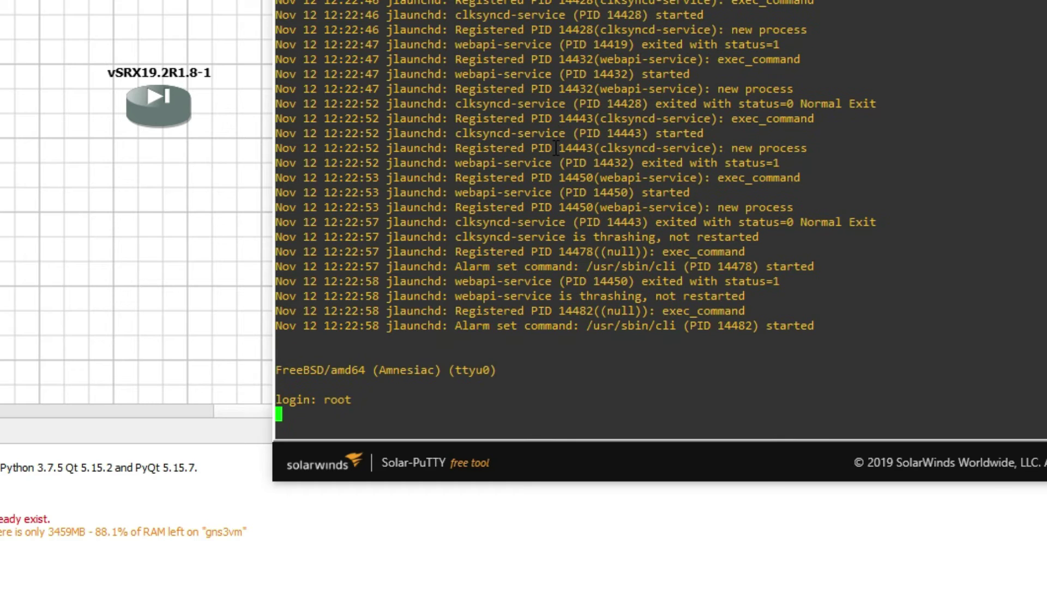
pyautogui.press('Return')
pyautogui.press('Return')
pyautogui.press('Return')
pyautogui.press('Return')
pyautogui.press('Return')
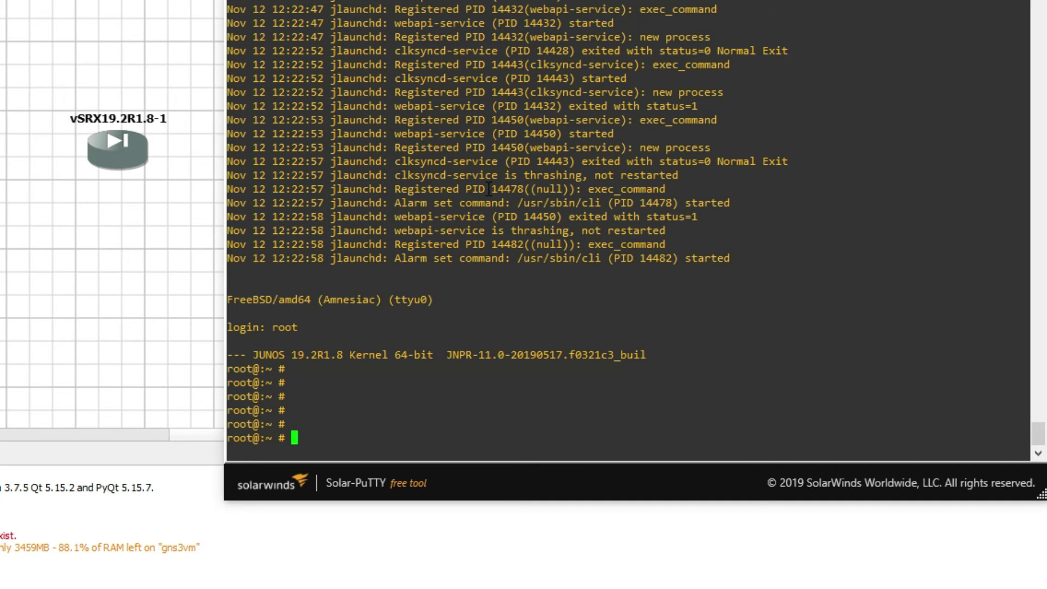
pyautogui.write('cli')
pyautogui.press('Return')
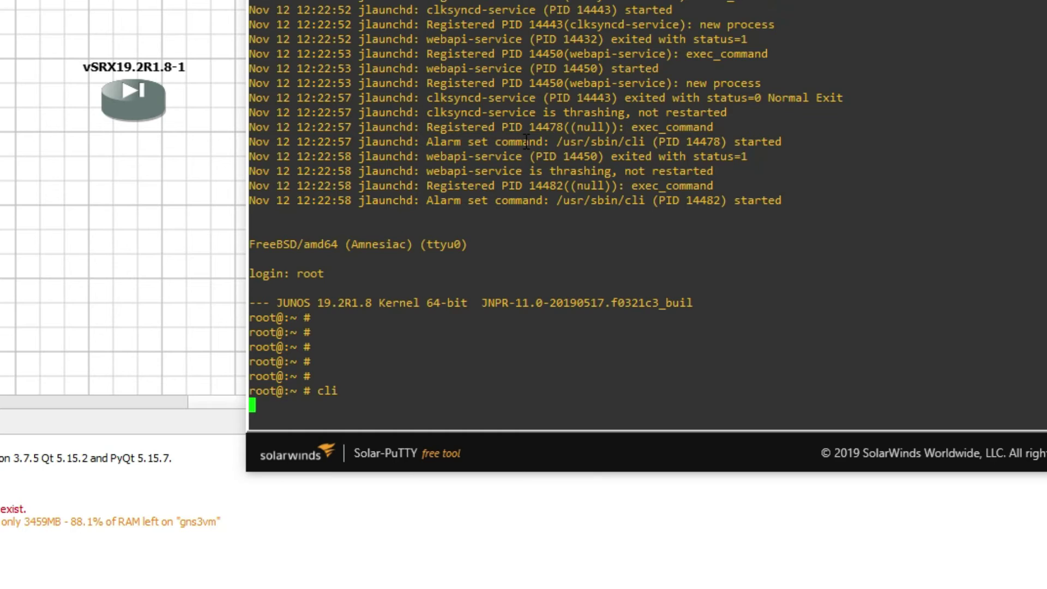
pyautogui.press('Return')
pyautogui.press('Return')
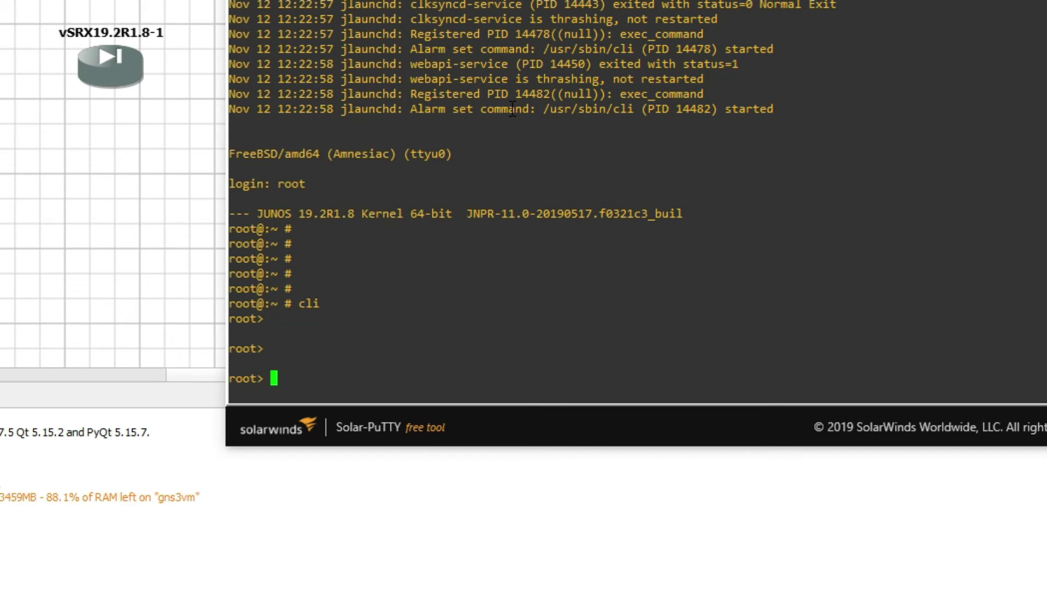
pyautogui.write('configu')
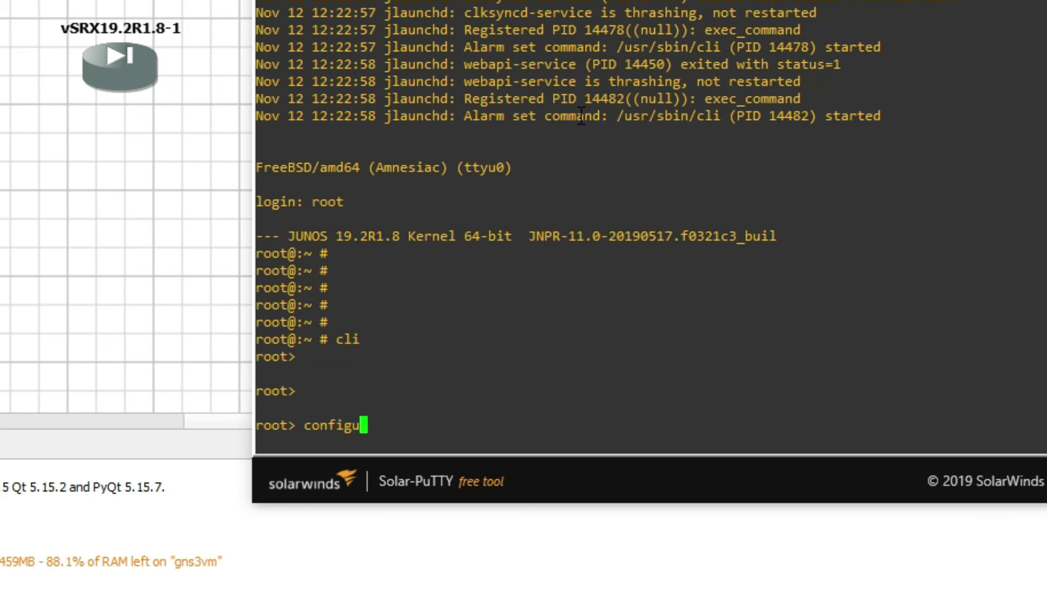
pyautogui.write('re')
# - Enter configuration mode on the vSRX
pyautogui.press('Return')
pyautogui.press('Return')
pyautogui.press('Return')
pyautogui.press('Return')
pyautogui.press('Return')
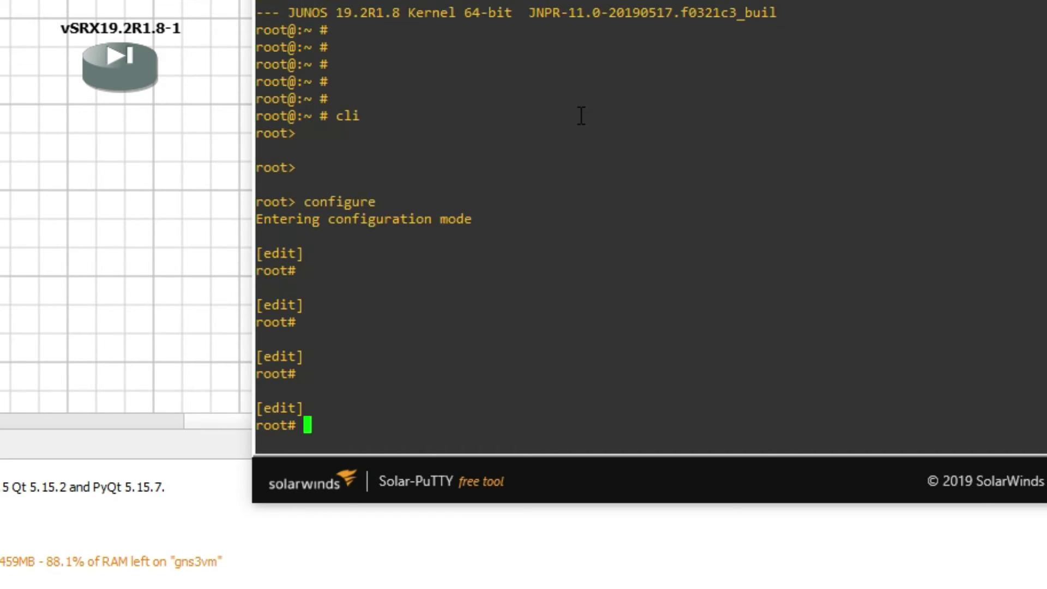
pyautogui.write('set')
pyautogui.press('BackSpace')
pyautogui.press('BackSpace')
pyautogui.press('BackSpace')
pyautogui.press('BackSpace')
pyautogui.press('Return')
pyautogui.press('Return')
pyautogui.press('Return')
pyautogui.press('Return')
# - Set a plain-text root password, entered twice, and commit the configuration
pyautogui.write('set system root-authentication ')
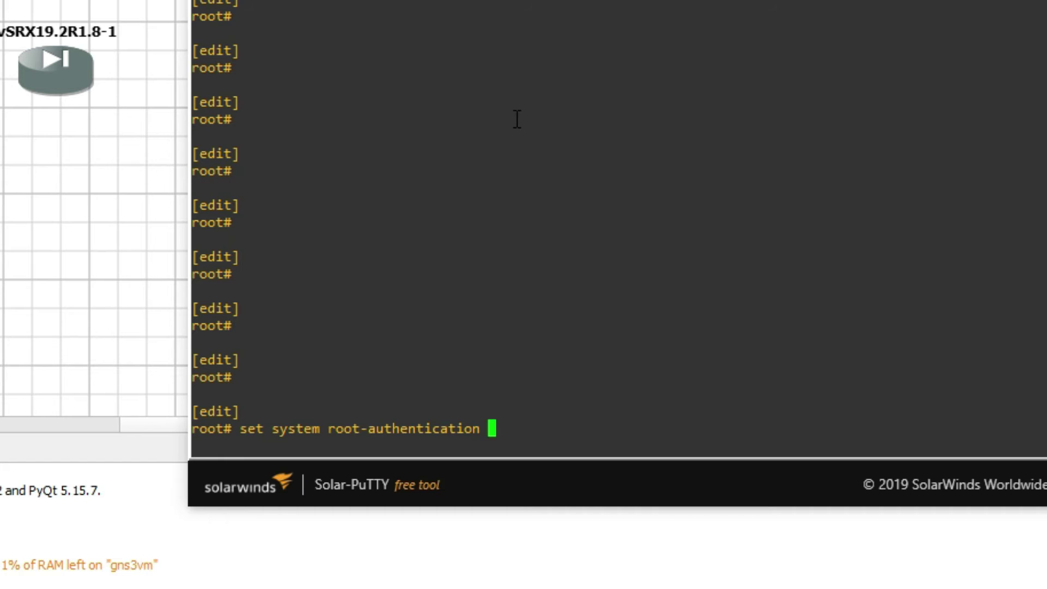
pyautogui.write('plain-text-password')
pyautogui.press('Return')
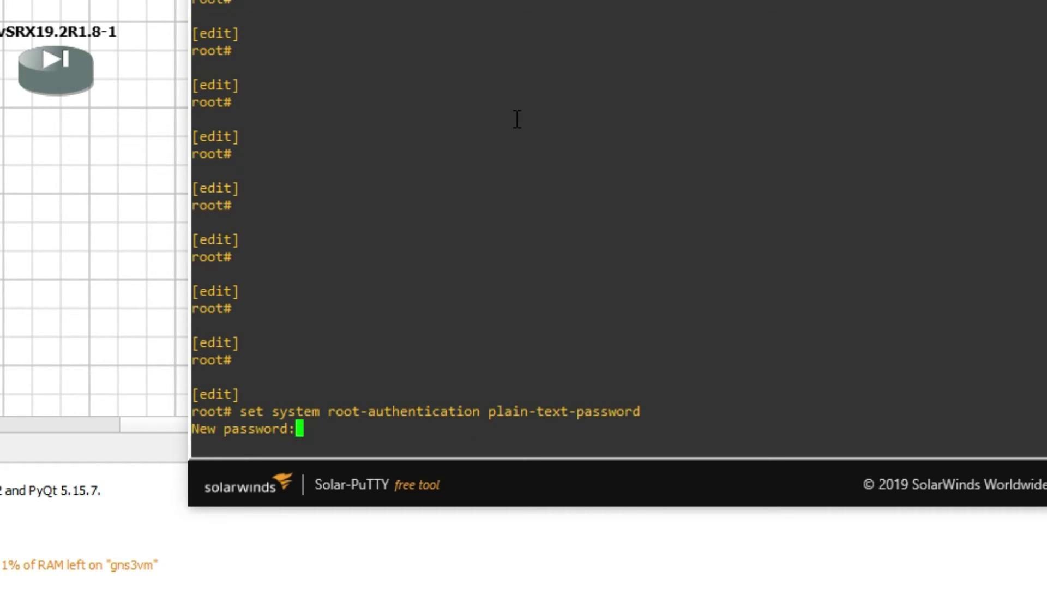
pyautogui.press('Return')
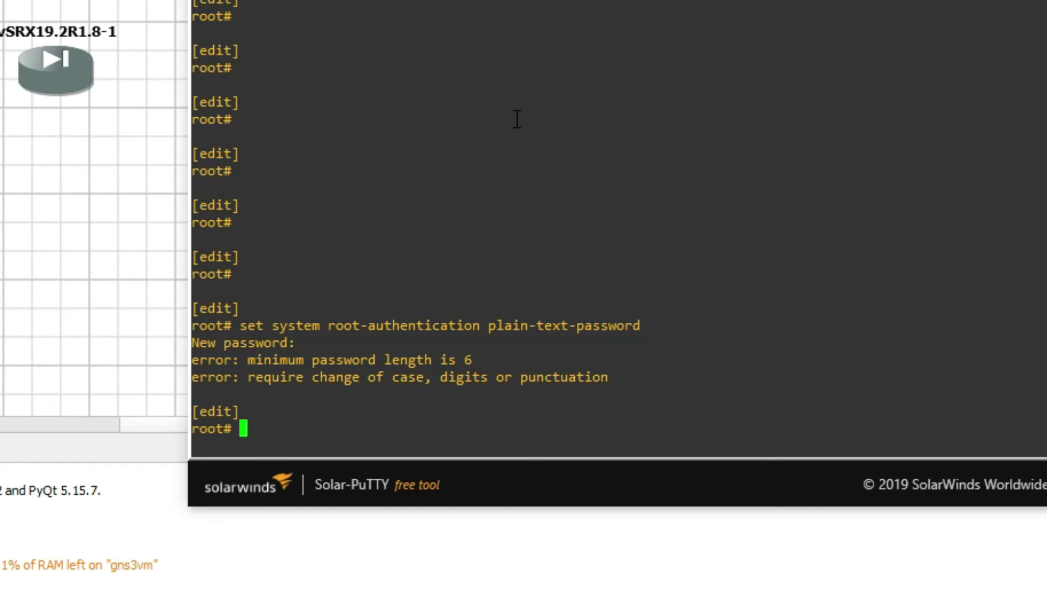
pyautogui.press('Up')
pyautogui.press('Return')
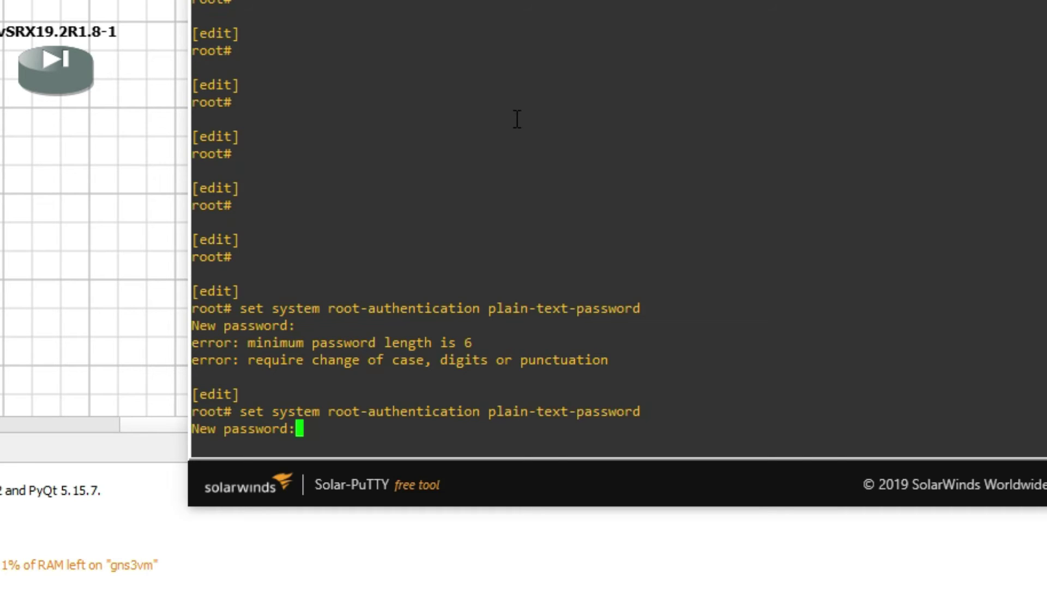
pyautogui.press('Return')
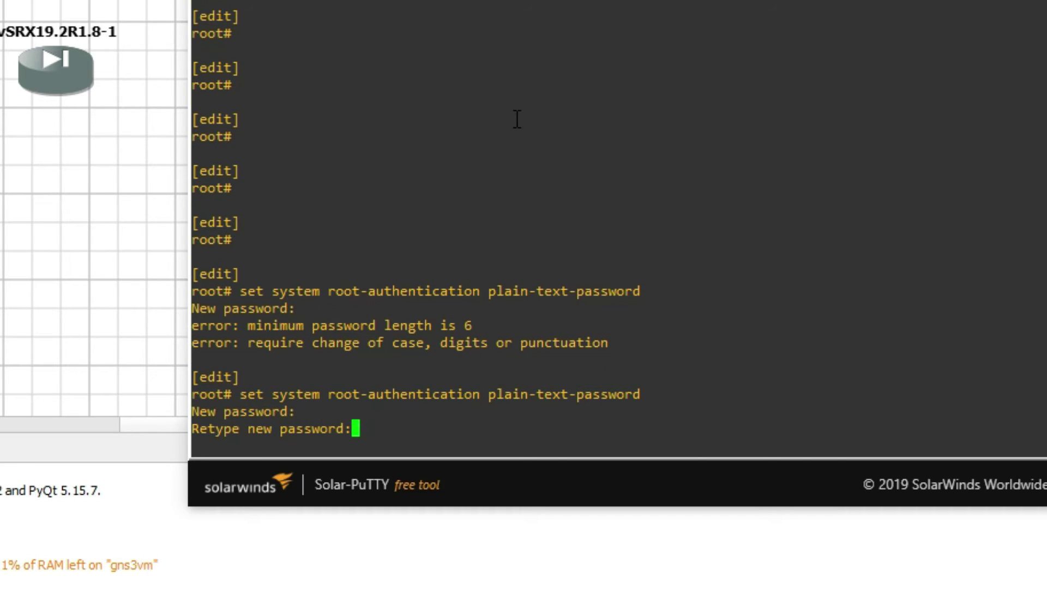
pyautogui.press('Return')
pyautogui.press('Return')
pyautogui.press('Return')
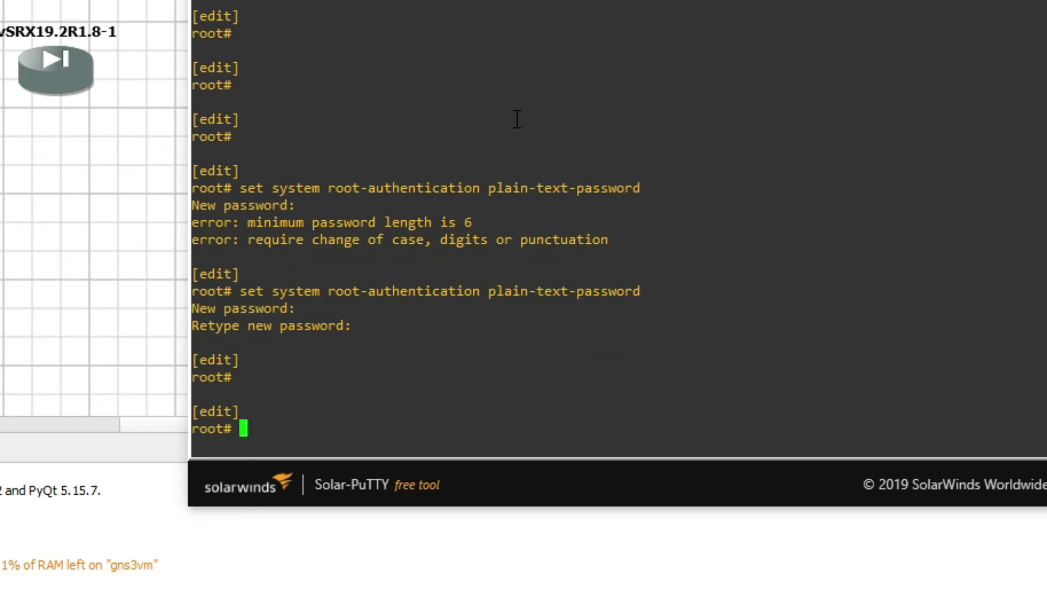
pyautogui.write('commit')
pyautogui.press('Return')
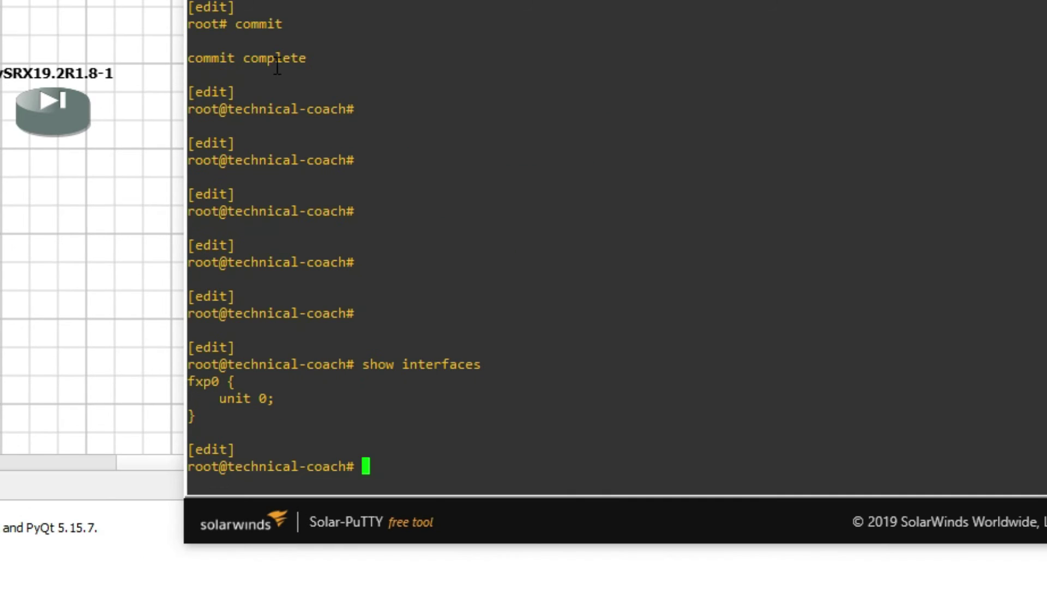
# - Assign 192.168.100.50/24 to fxp0 unit 0 family inet and commit it
pyautogui.doubleClick(191, 384)
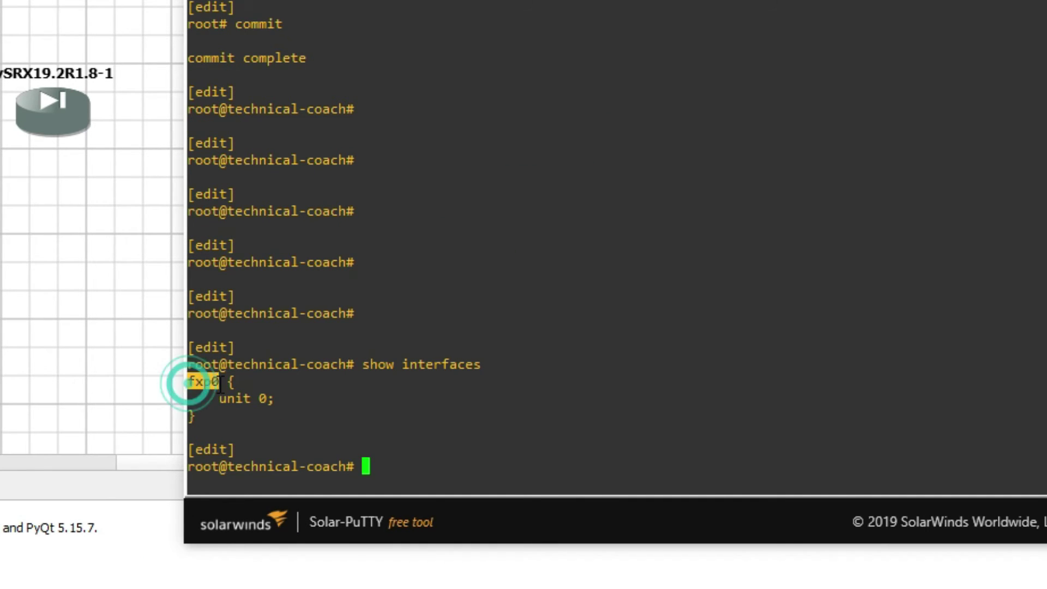
pyautogui.click(425, 398)
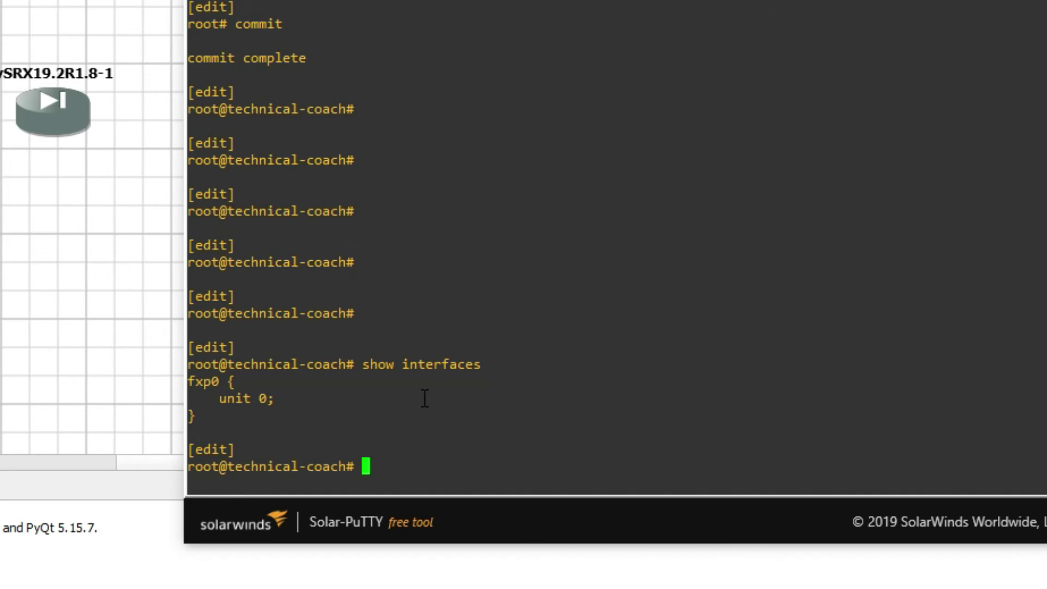
pyautogui.write('set interfaces fxp0 unit ')
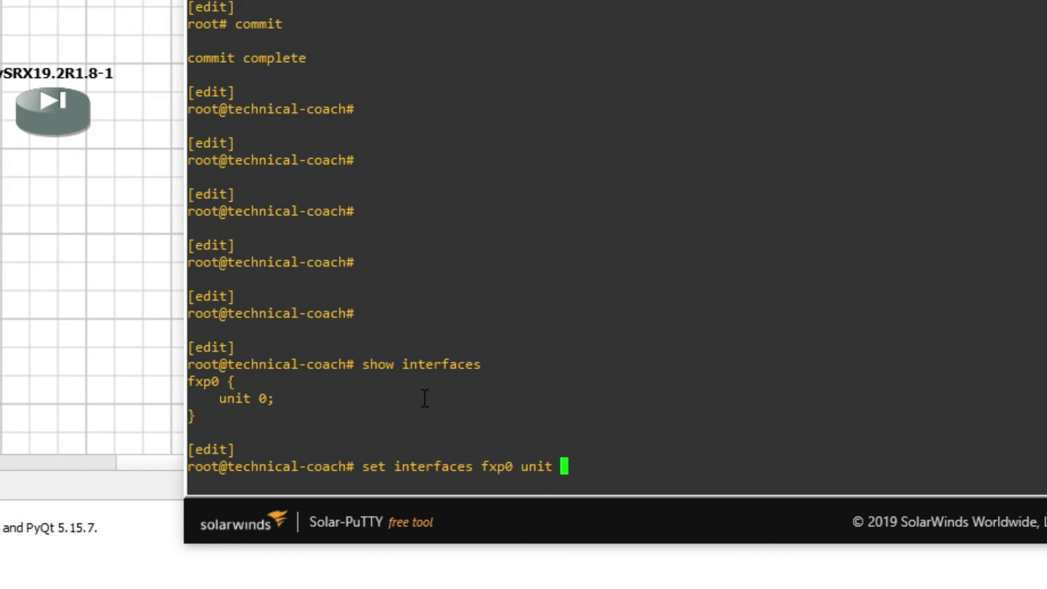
pyautogui.write('0 family ')
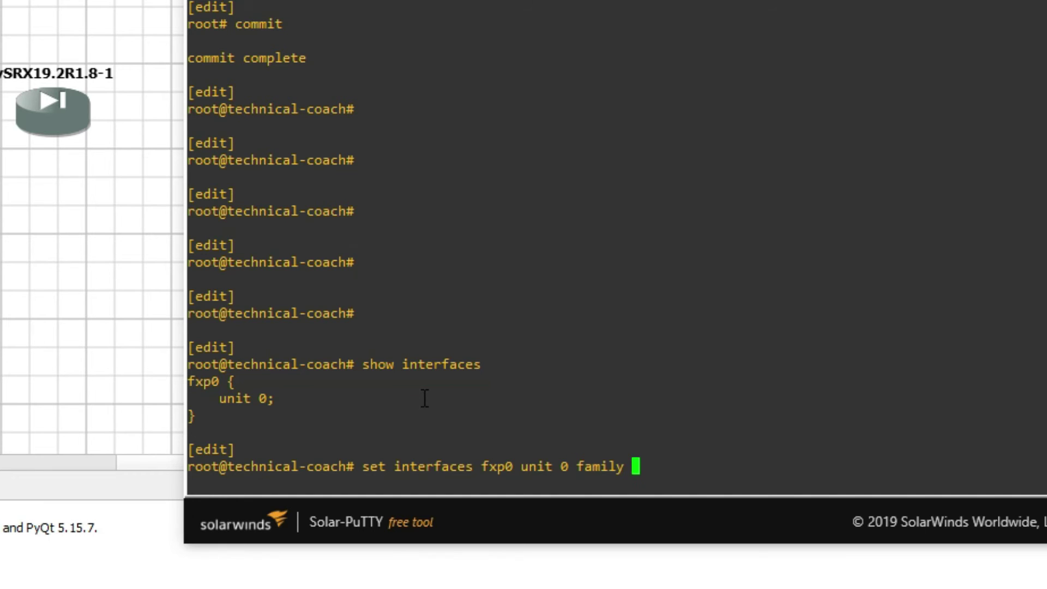
pyautogui.write('i')
pyautogui.press('space')
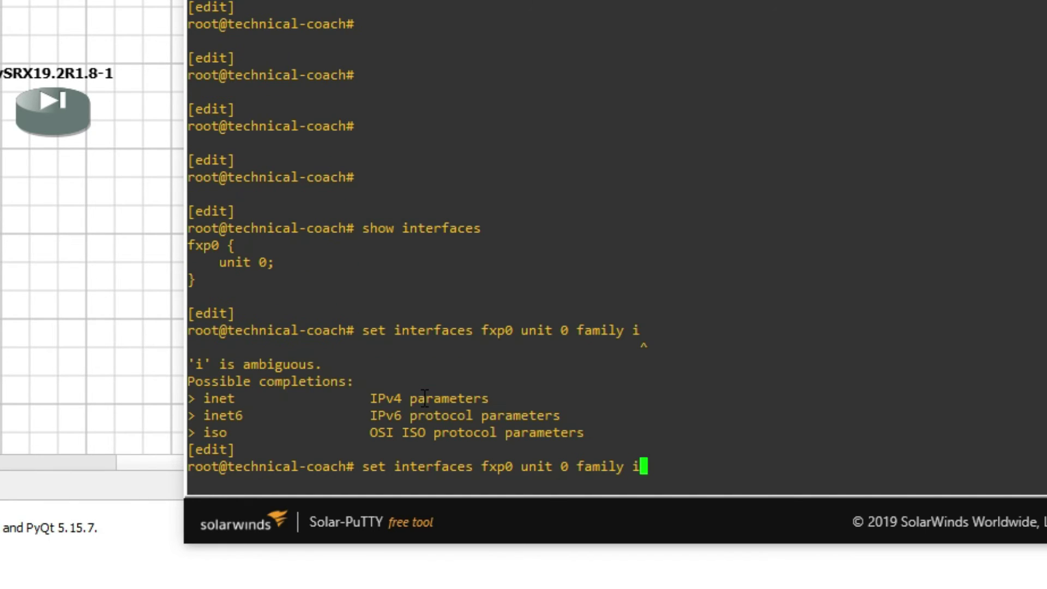
pyautogui.write('net address')
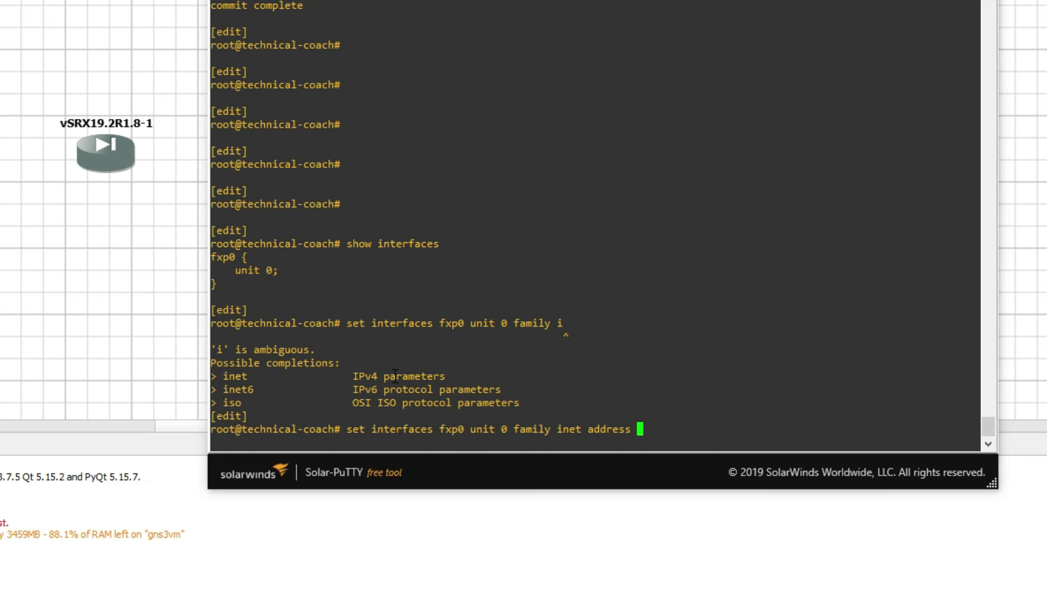
pyautogui.write('192.168.100.50/242')
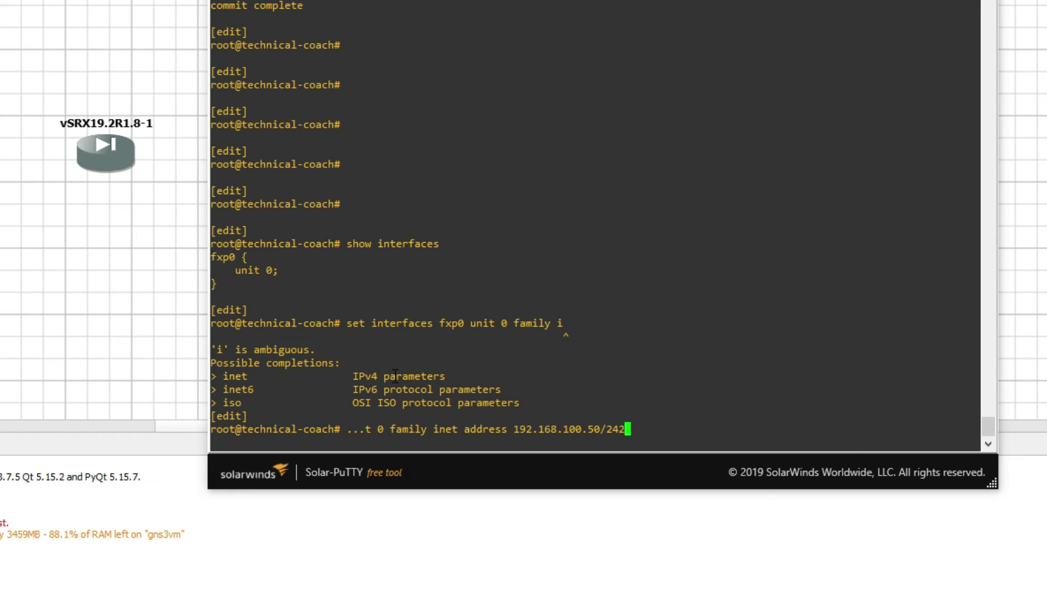
pyautogui.press('BackSpace')
pyautogui.press('Return')
pyautogui.press('Return')
pyautogui.press('Return')
pyautogui.write('commit')
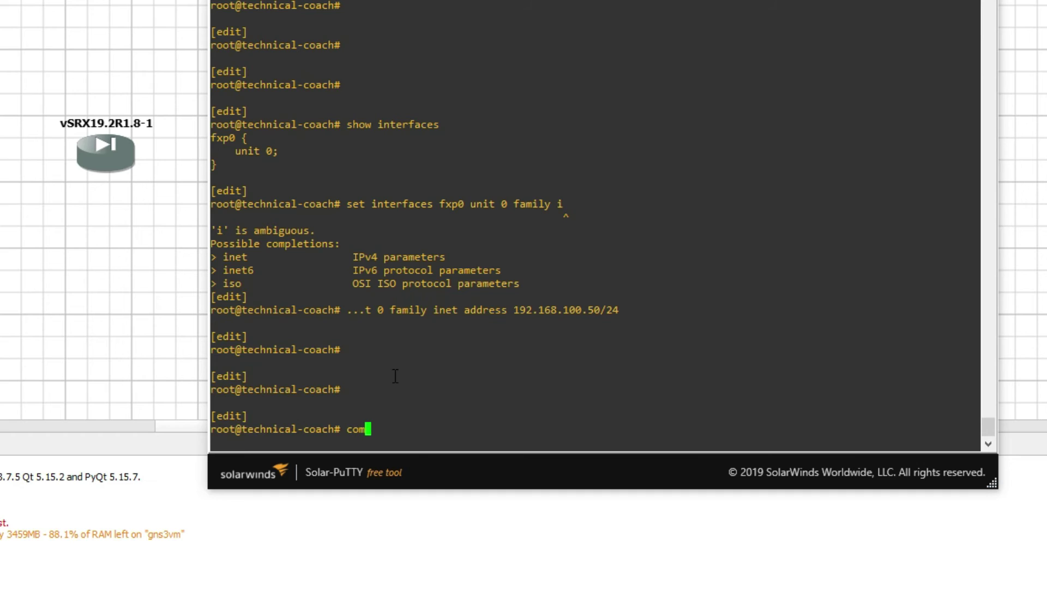
pyautogui.press('Return')
pyautogui.press('super+Right')
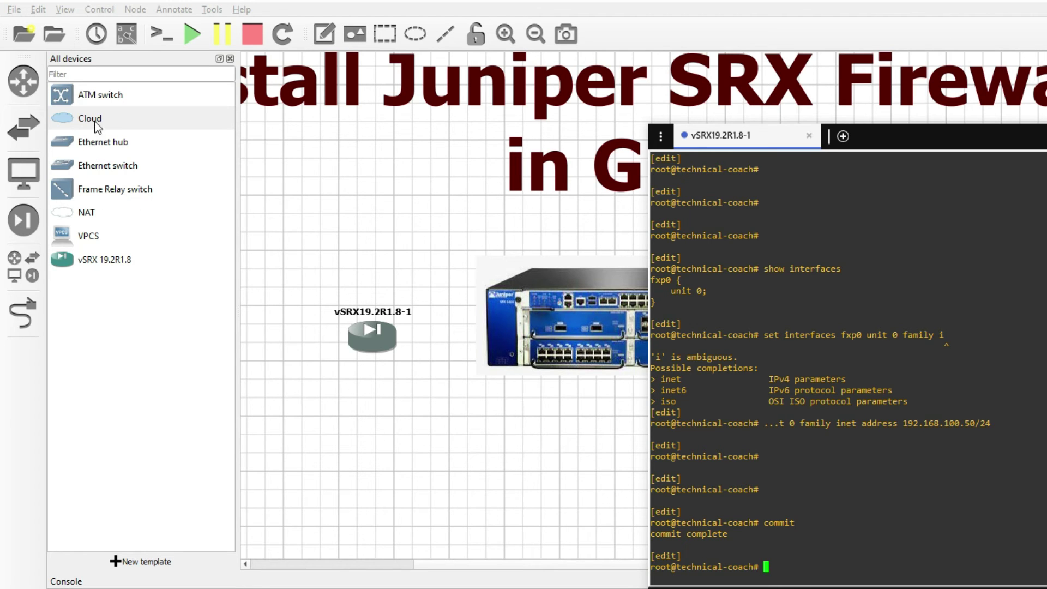
# - Add a Cloud1 node below the vSRX and bind it to the host's Ethernet adapter
pyautogui.moveTo(95, 121); pyautogui.dragTo(368, 495)
pyautogui.click(550, 460)
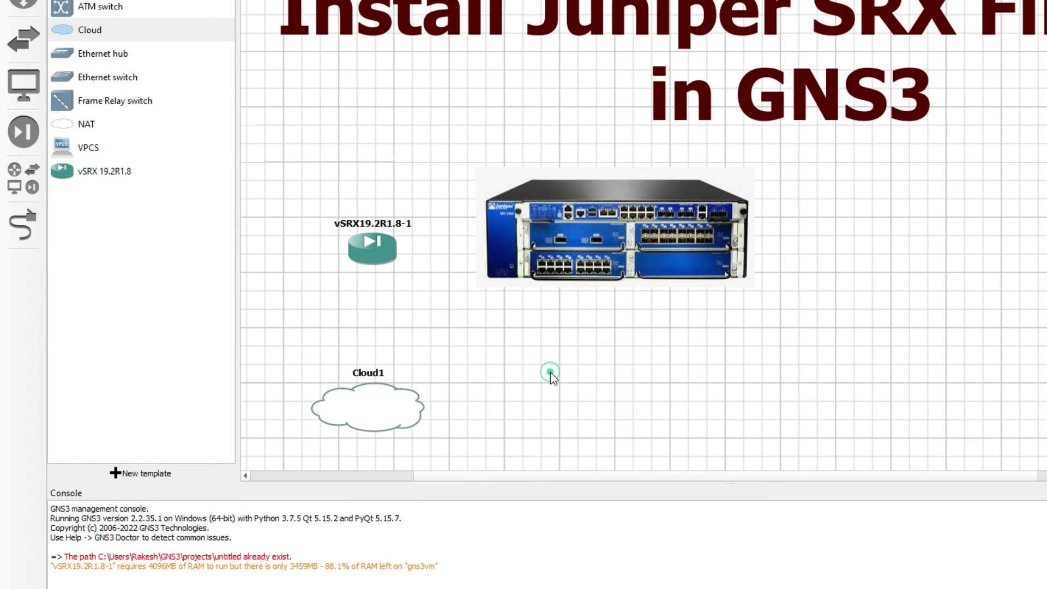
pyautogui.rightClick(388, 399)
pyautogui.click(424, 407)
pyautogui.click(485, 405)
pyautogui.click(526, 217)
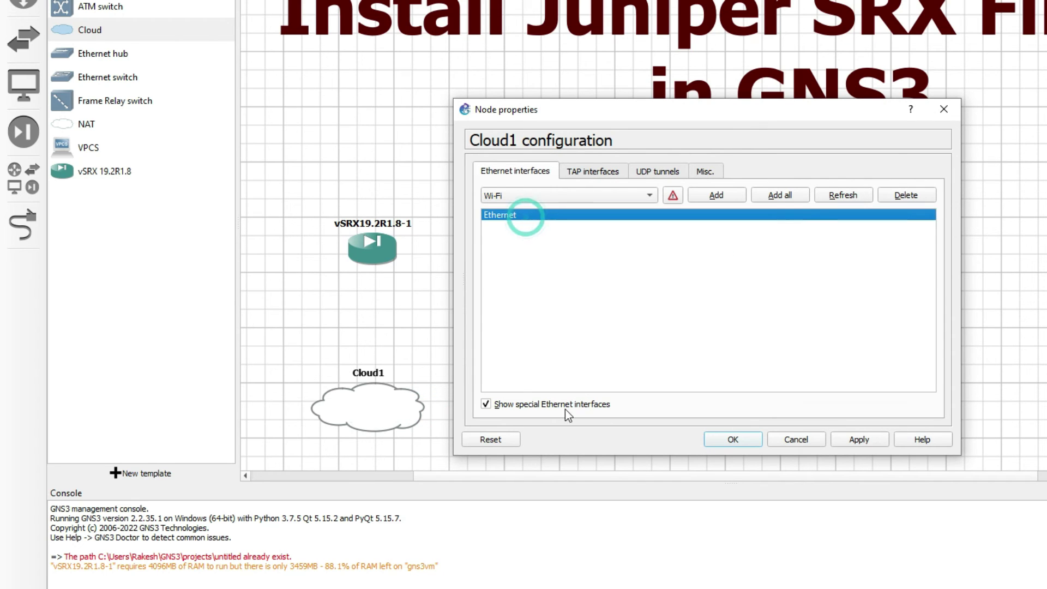
pyautogui.click(733, 439)
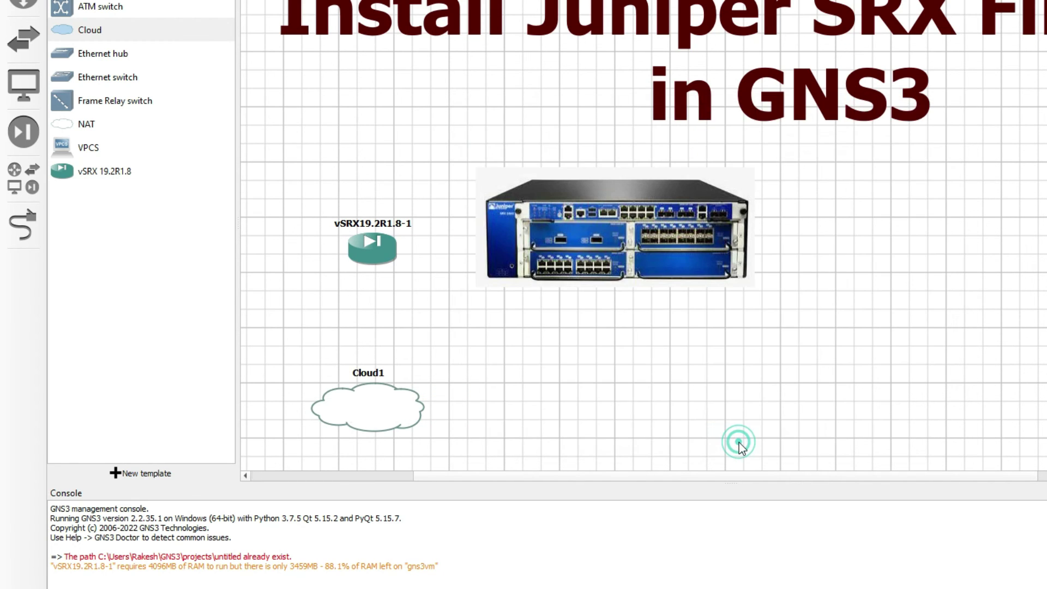
# - Link Cloud1's Ethernet port to the vSRX fxp0 interface
pyautogui.click(26, 234)
pyautogui.click(364, 407)
pyautogui.click(401, 416)
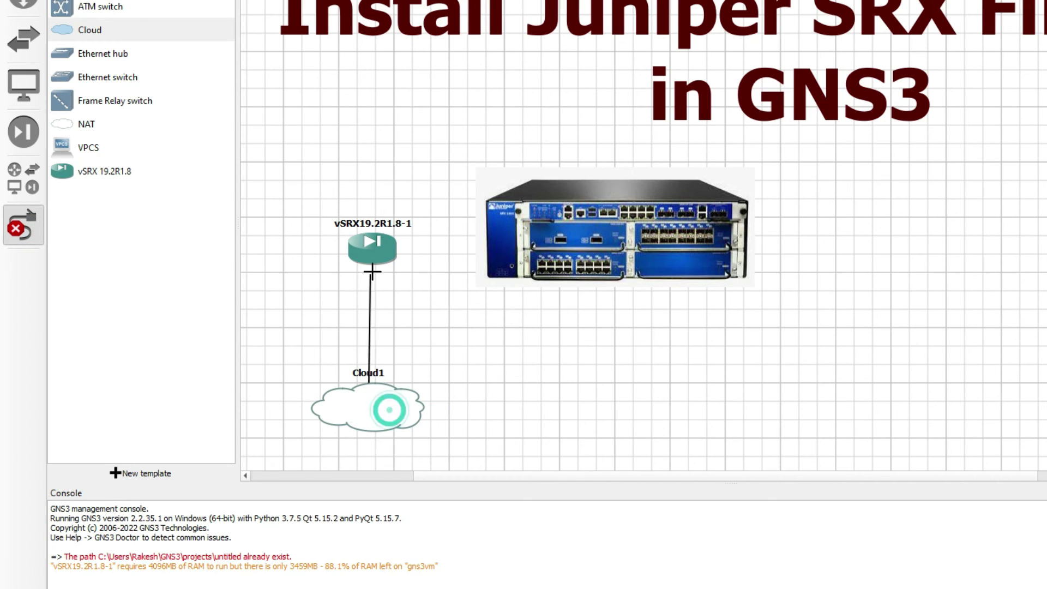
pyautogui.click(375, 261)
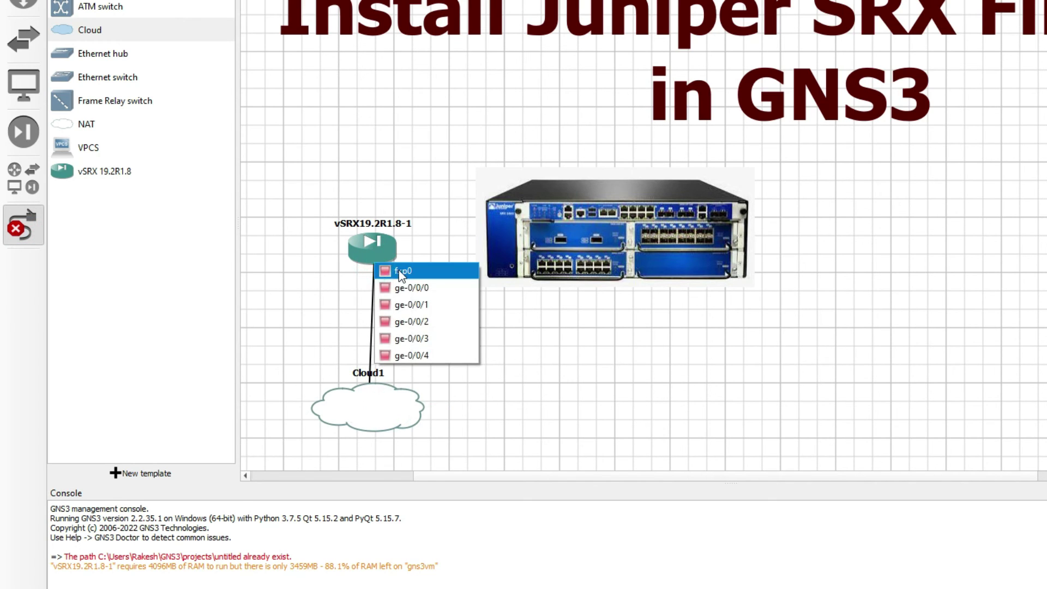
pyautogui.click(400, 271)
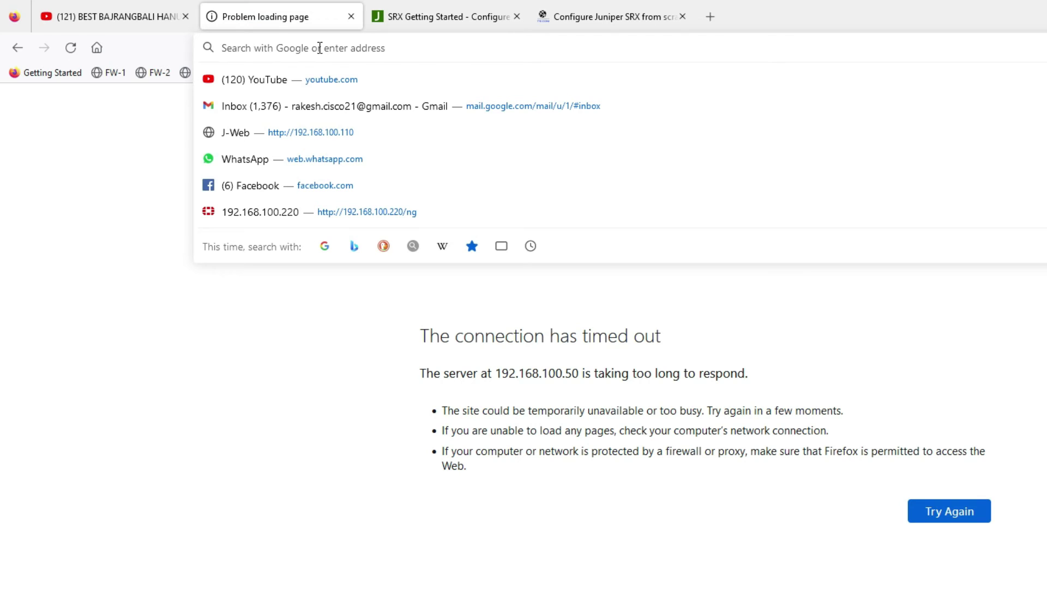
pyautogui.write('http://1')
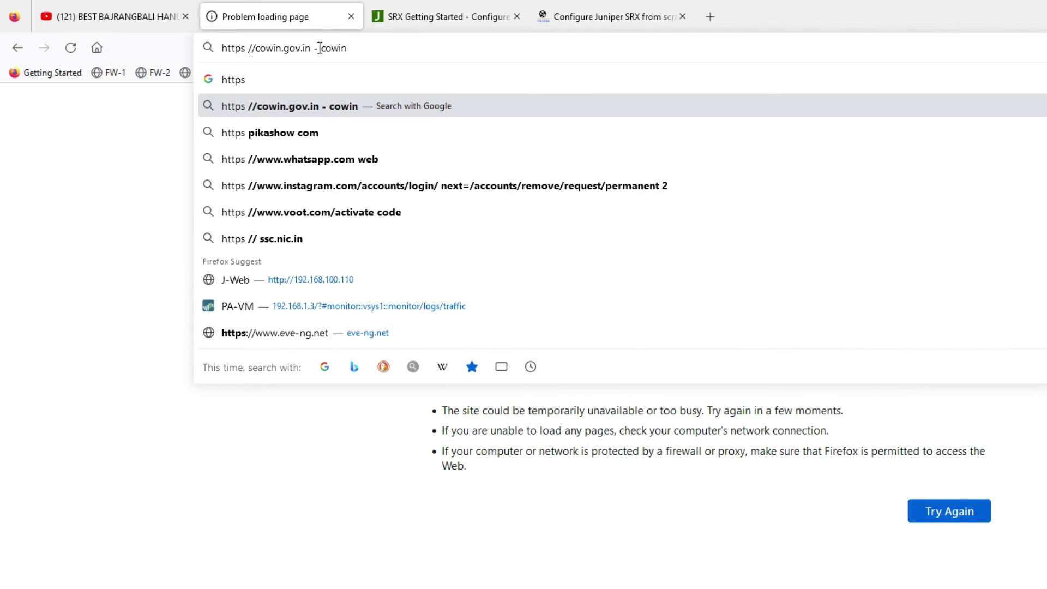
pyautogui.write('92')
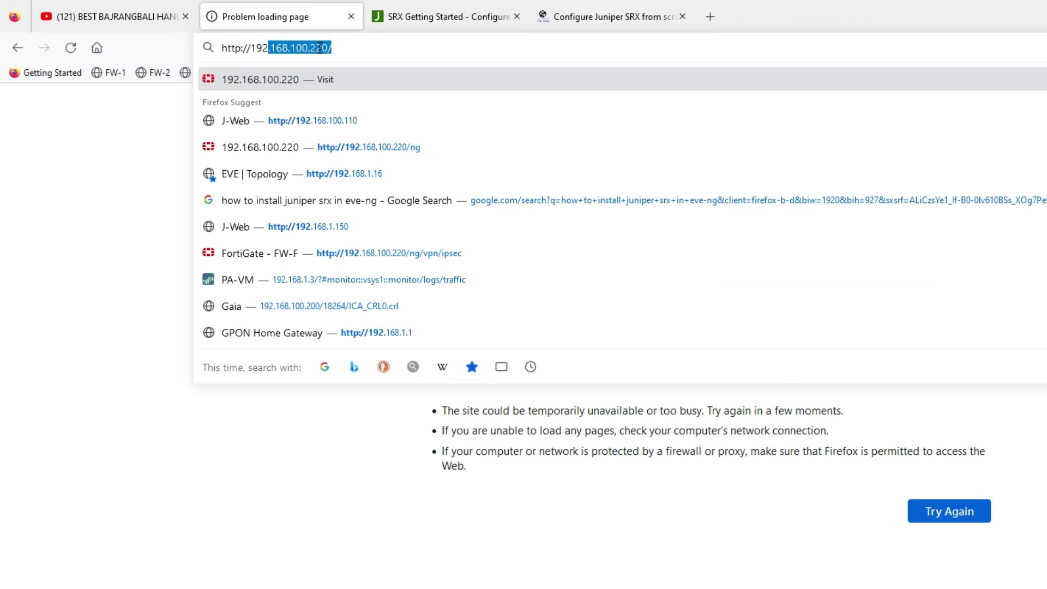
pyautogui.write('.168.100.22')
pyautogui.press('BackSpace')
pyautogui.press('BackSpace')
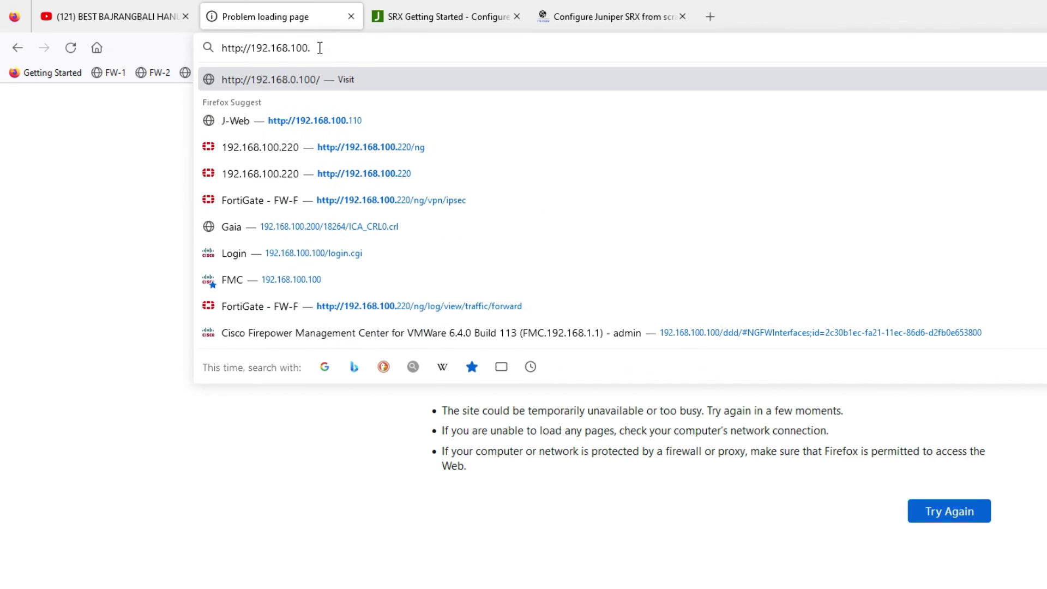
pyautogui.write('50')
pyautogui.press('Return')
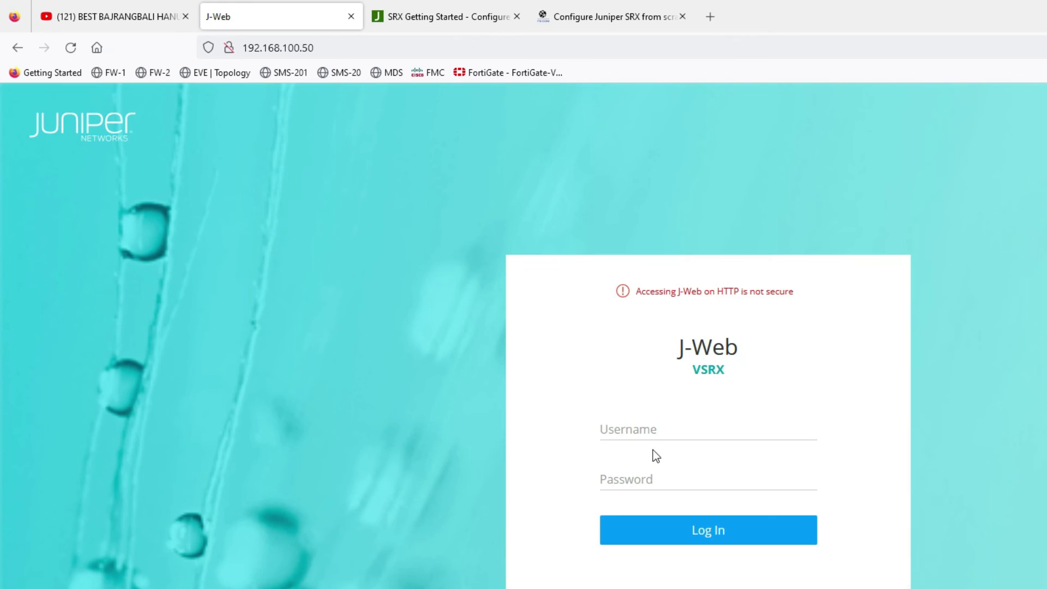
# - Log in to J-Web as admin with the account password and save the credentials
pyautogui.click(654, 434)
pyautogui.write('admin')
pyautogui.press('Tab')
pyautogui.write('***')
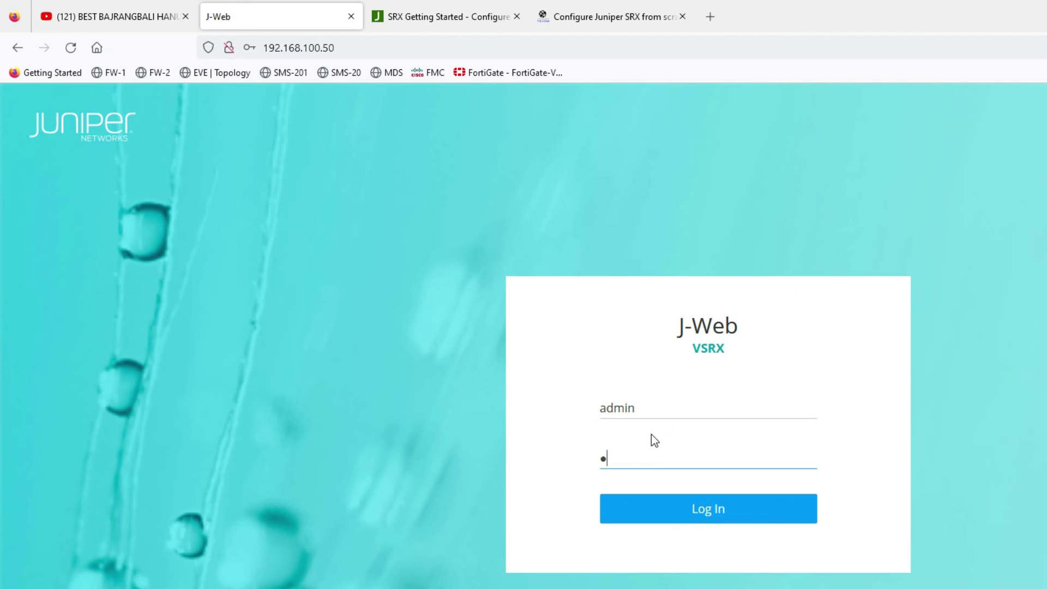
pyautogui.write('*****')
pyautogui.press('Return')
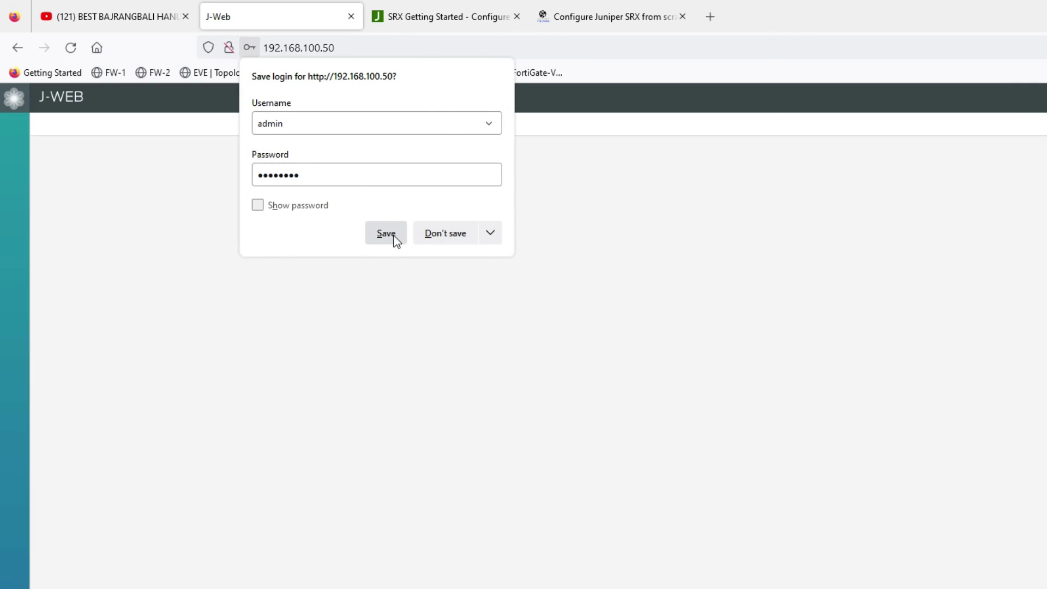
pyautogui.click(393, 240)
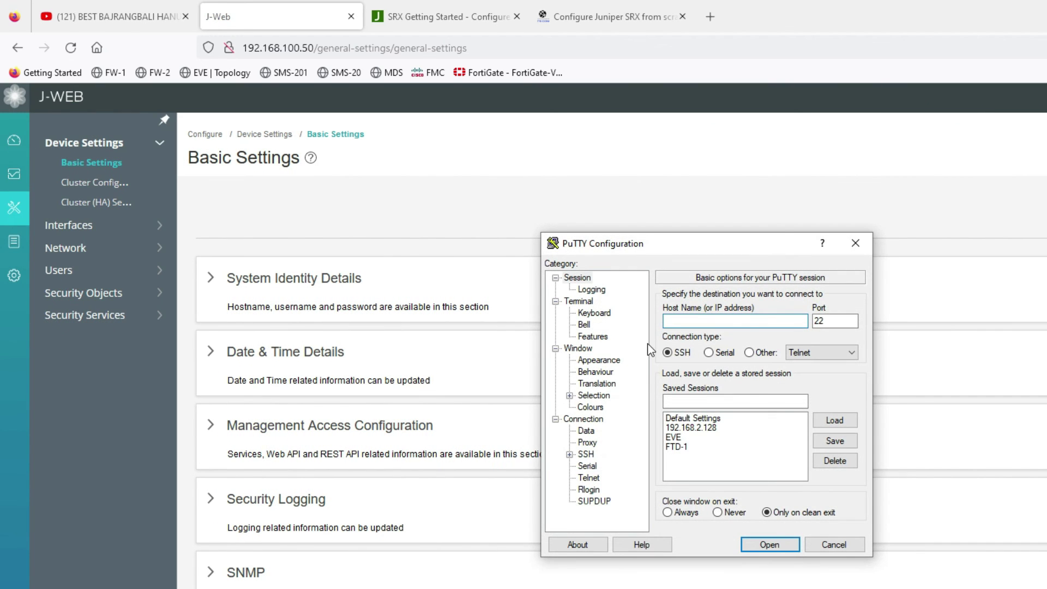
# - SSH to 192.168.100.50 in PuTTY, accept the host key, and log in as admin
pyautogui.write('192.168.100.50')
pyautogui.press('Return')
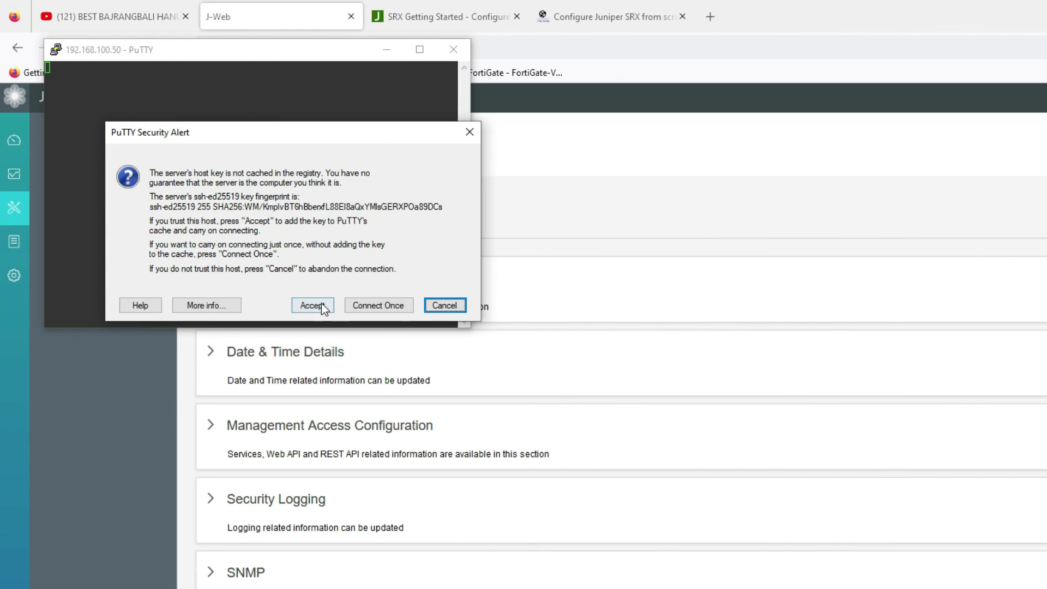
pyautogui.click(321, 303)
pyautogui.write('admin')
pyautogui.press('Return')
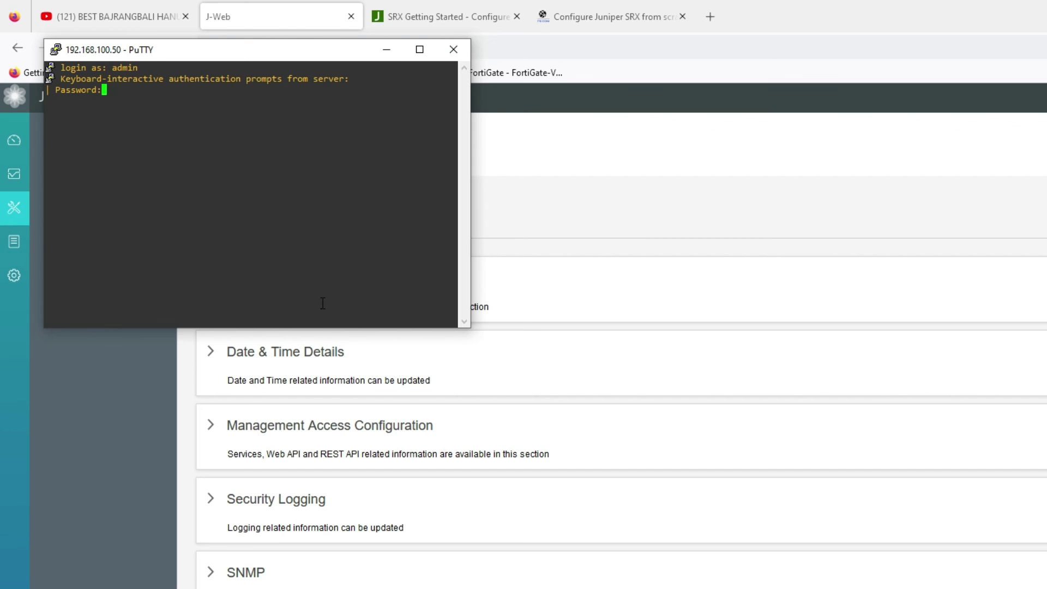
pyautogui.press('Return')
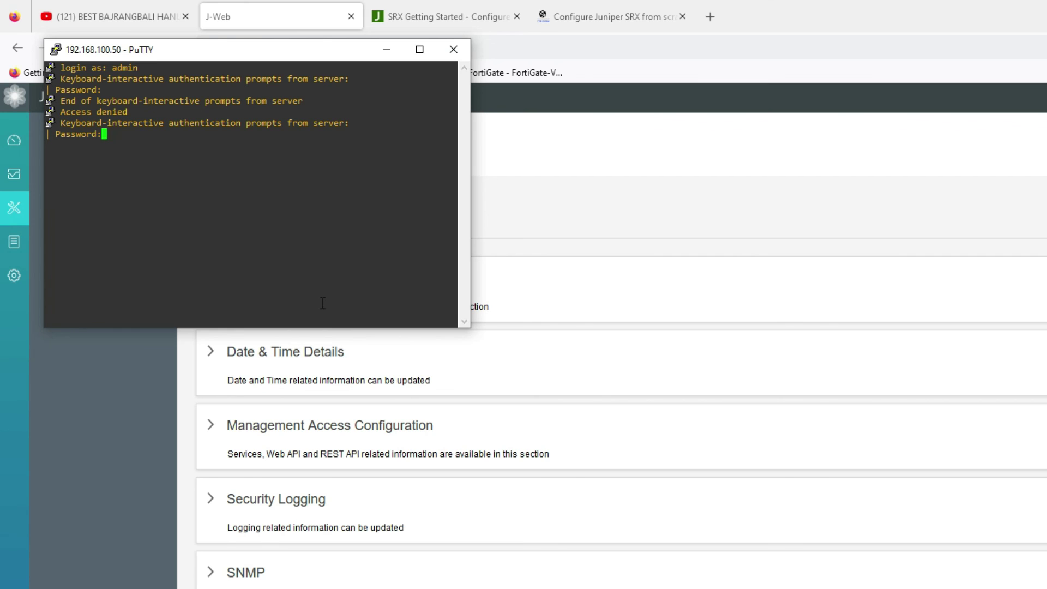
pyautogui.press('Return')
pyautogui.press('Return')
pyautogui.press('Return')
pyautogui.moveTo(233, 51); pyautogui.dragTo(546, 187)
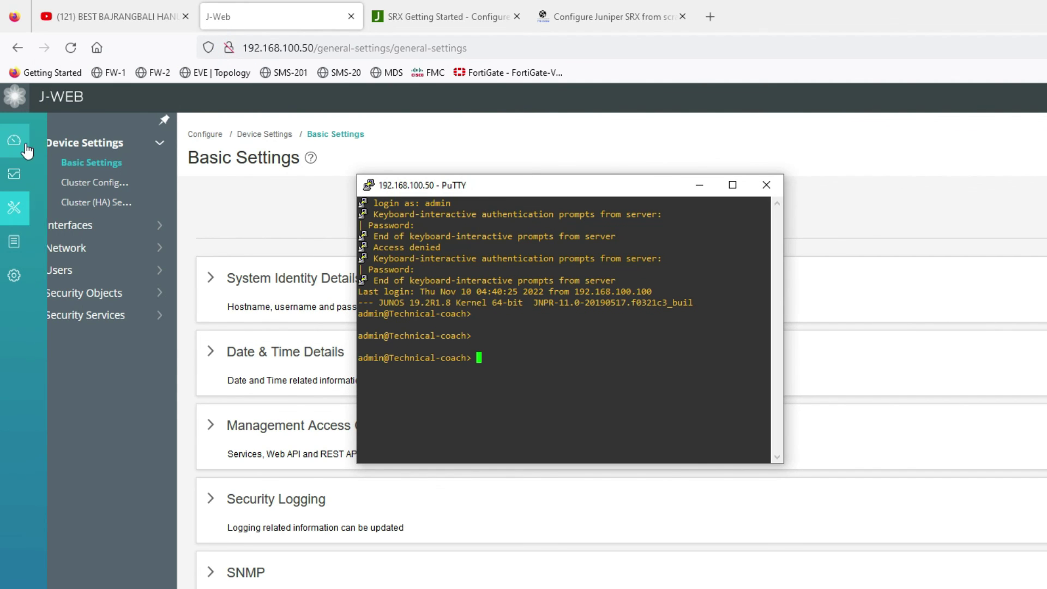
pyautogui.click(51, 139)
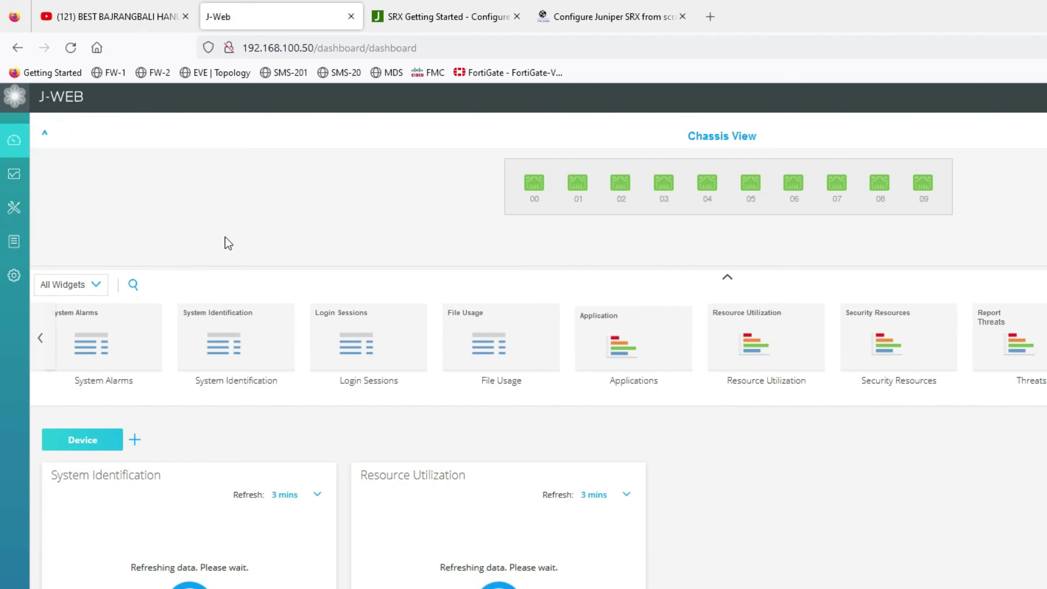
# - Go to Configure > Device Settings > Cluster (HA) Setup in J-Web
pyautogui.moveTo(256, 371)
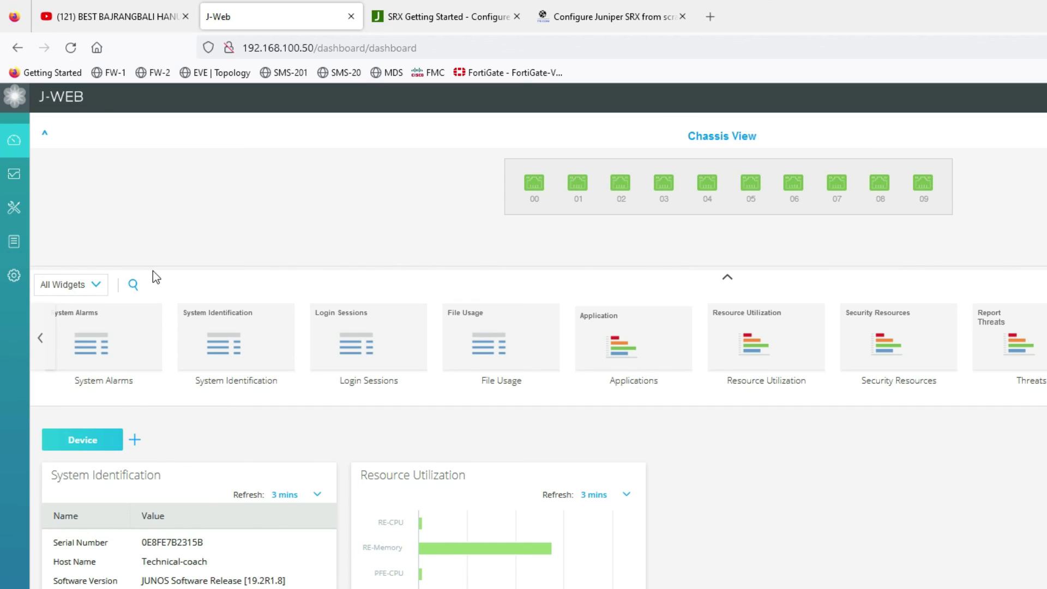
pyautogui.moveTo(16, 174)
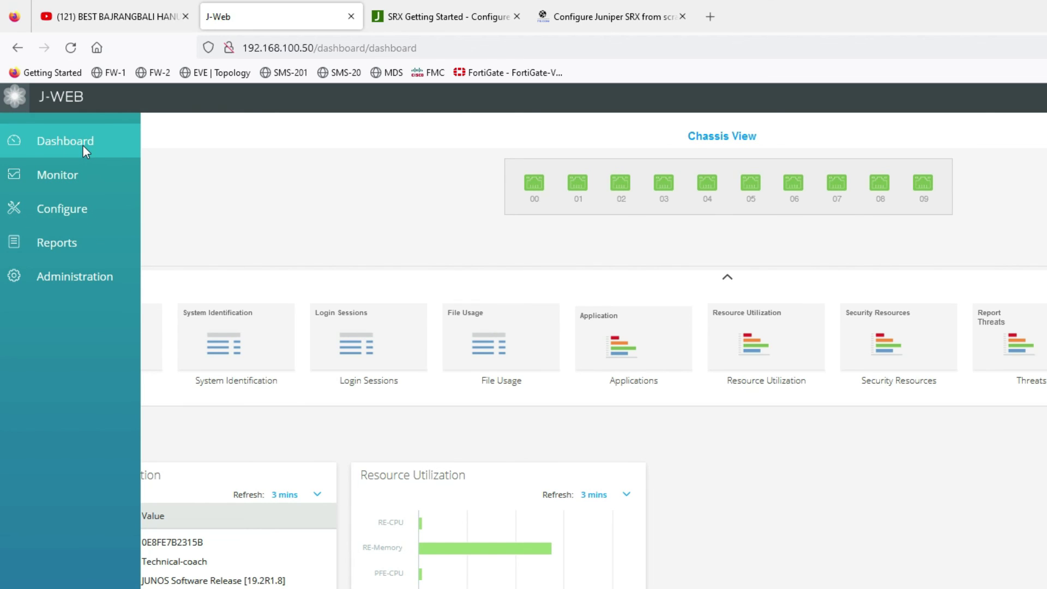
pyautogui.click(83, 212)
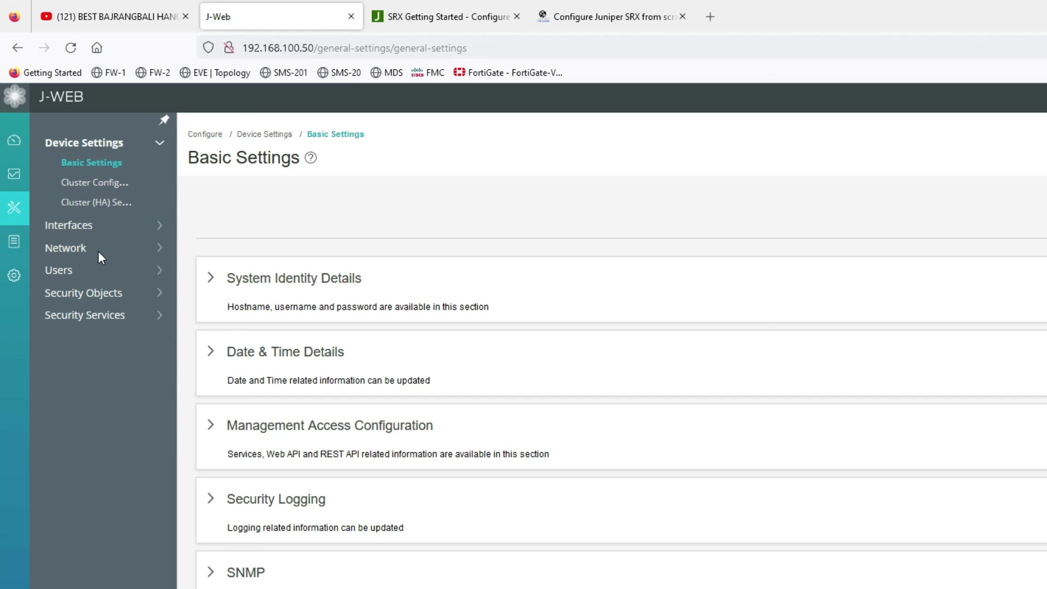
pyautogui.click(96, 203)
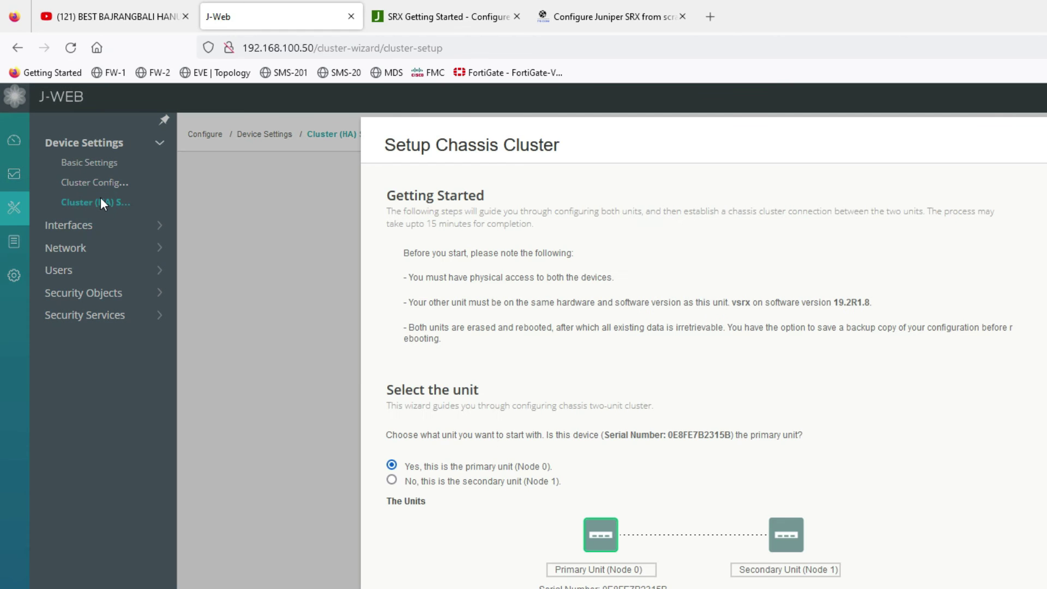